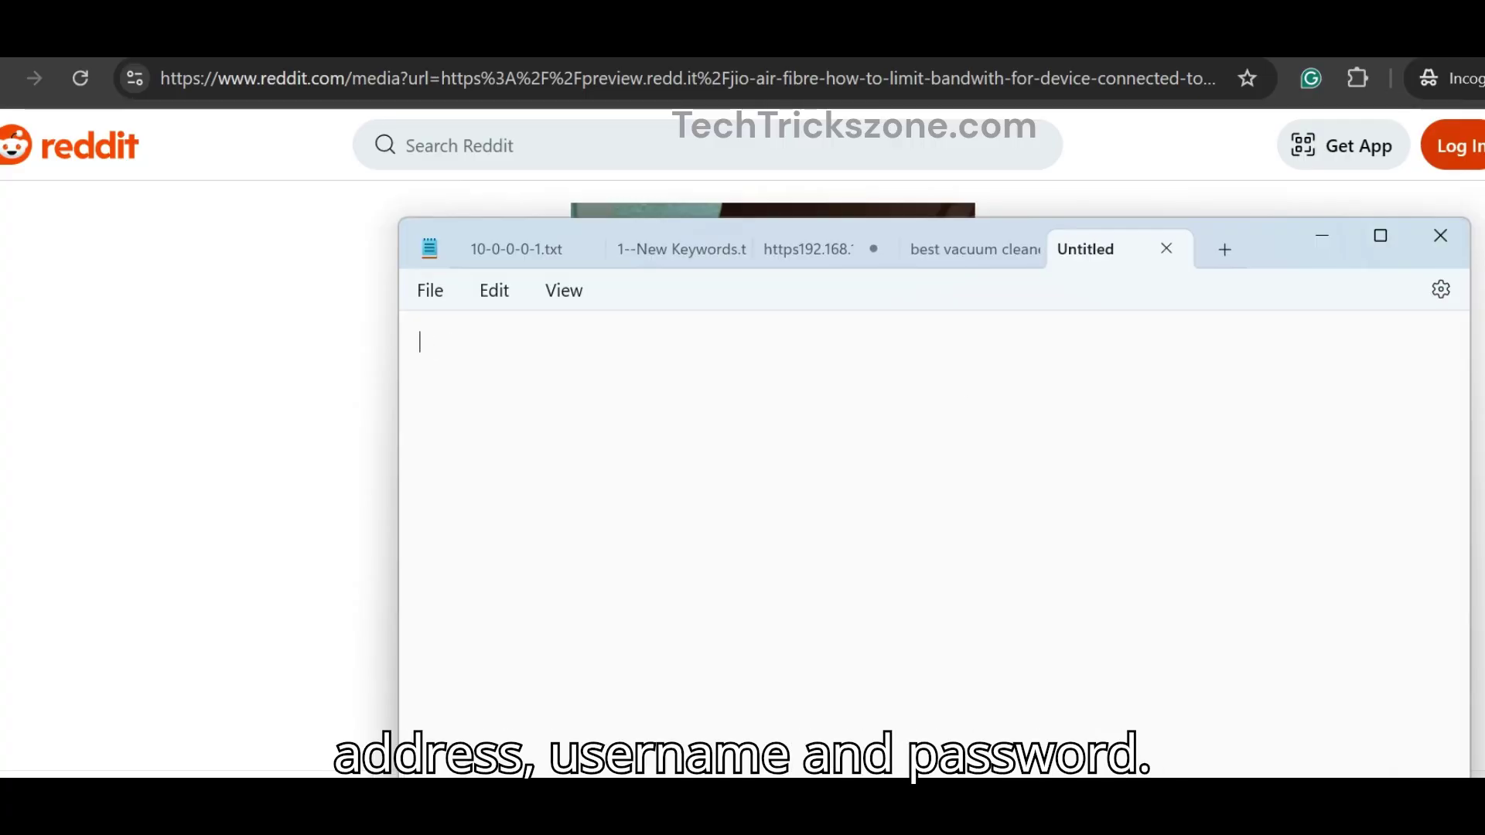
Step: Note the default login IP 192.168.31.1 in Notepad and begin the default username line
{"action": "type", "text": "default login"}
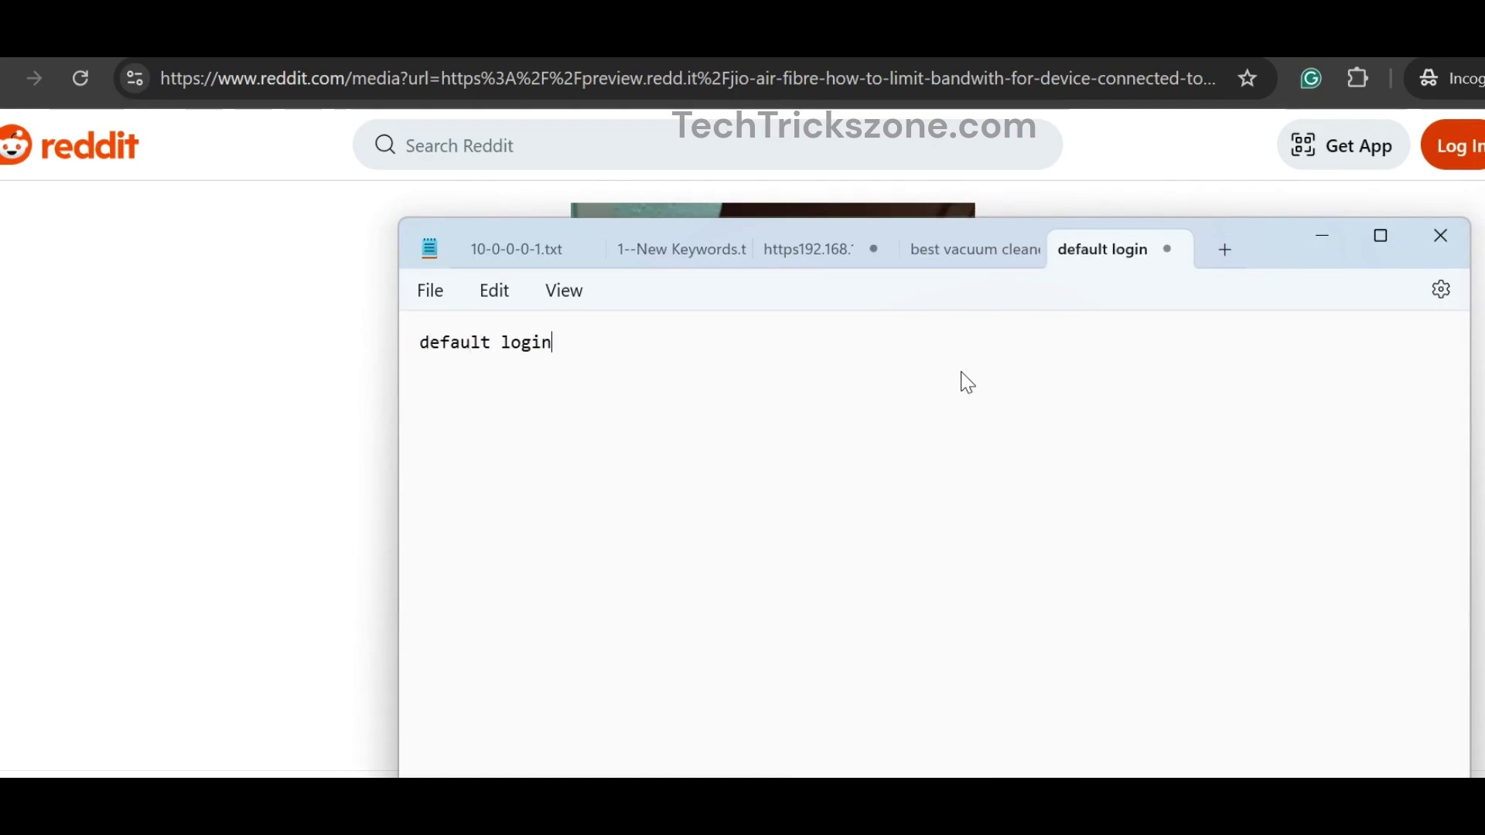
{"action": "type", "text": " IP 1"}
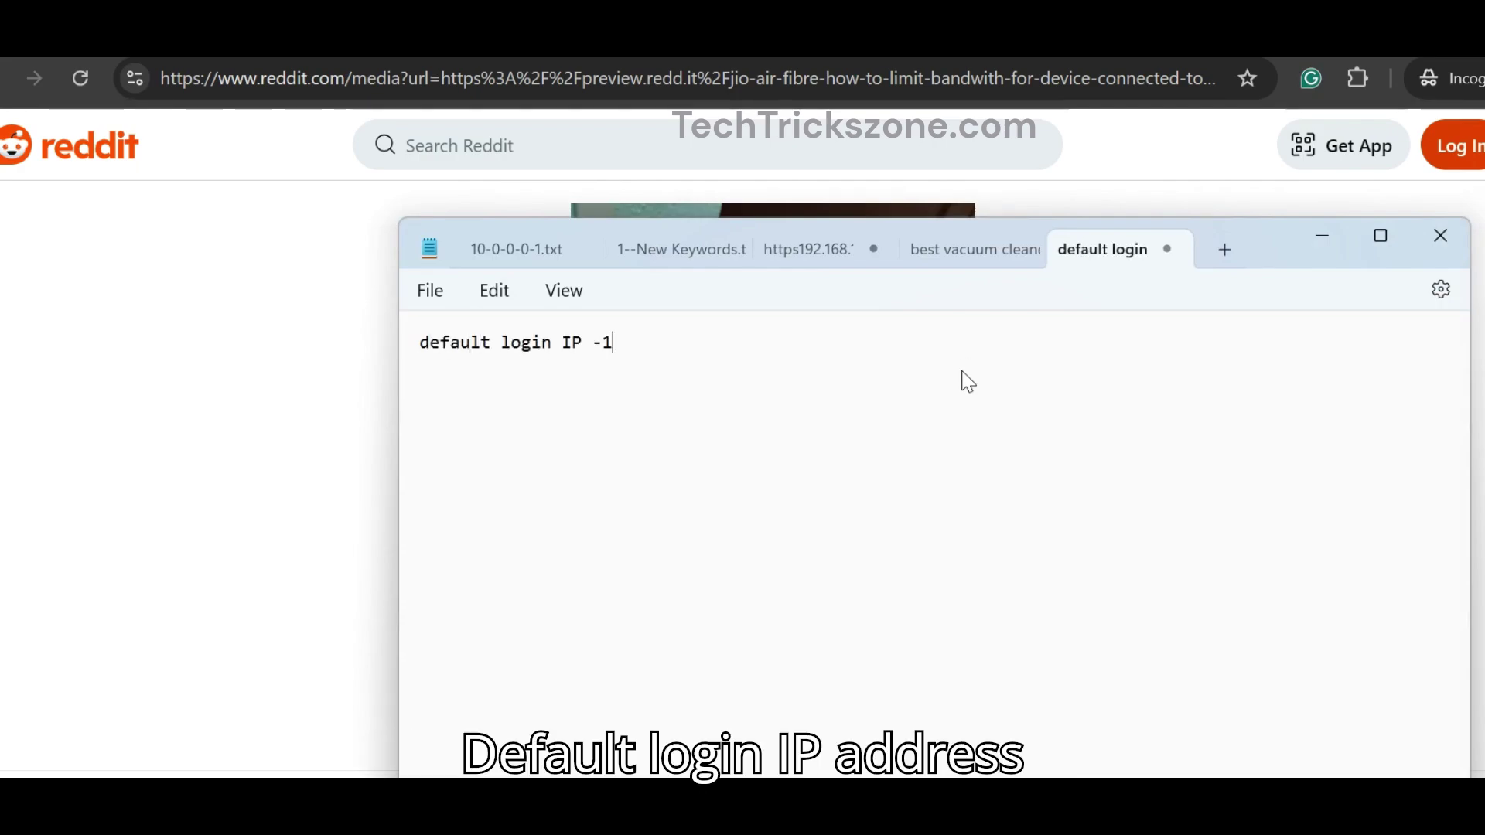
{"action": "type", "text": "921."}
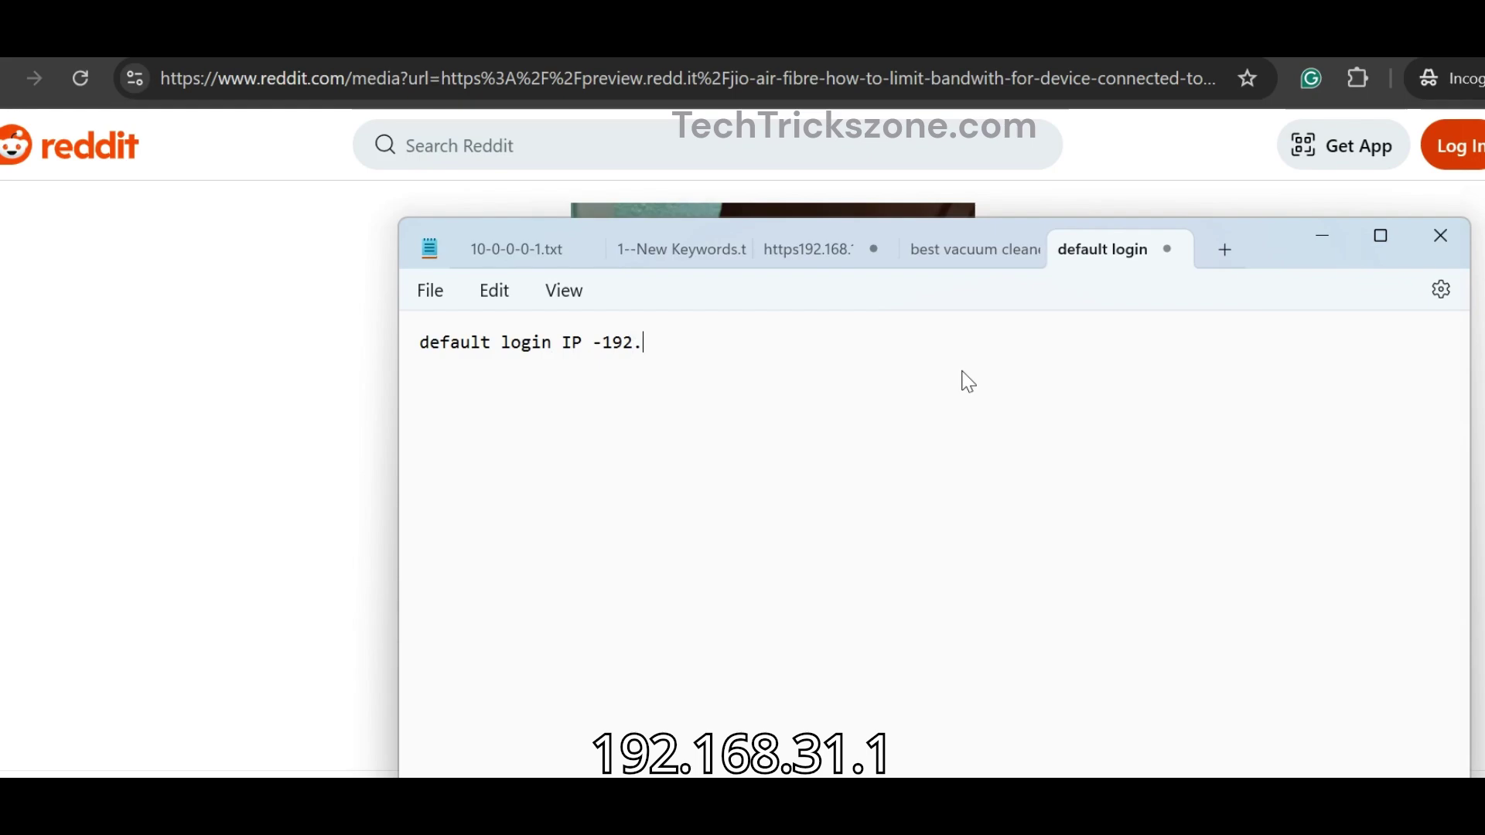
{"action": "type", "text": "168.31."}
{"action": "key", "text": "Return"}
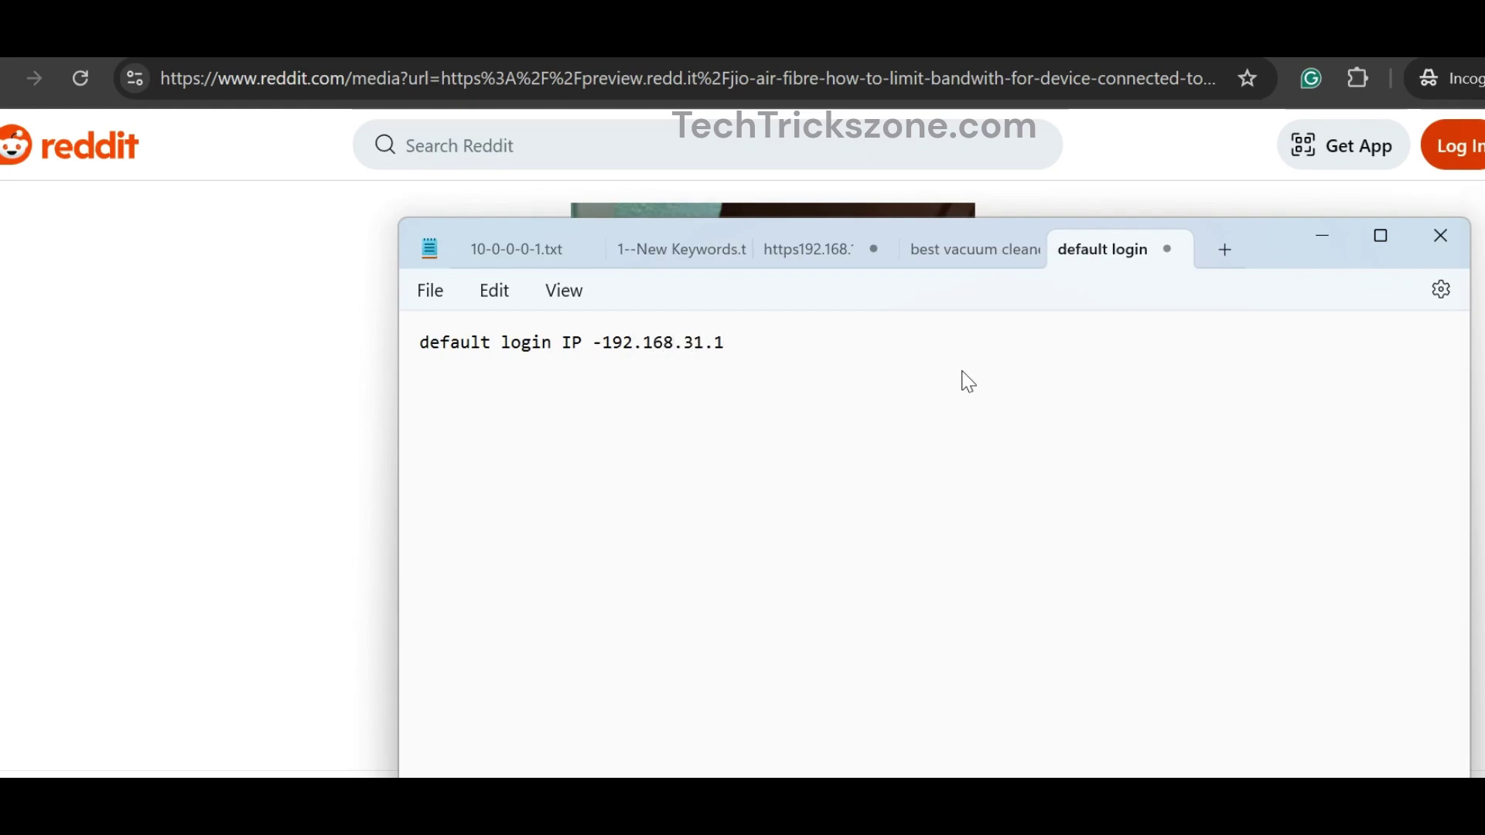
{"action": "type", "text": "d"}
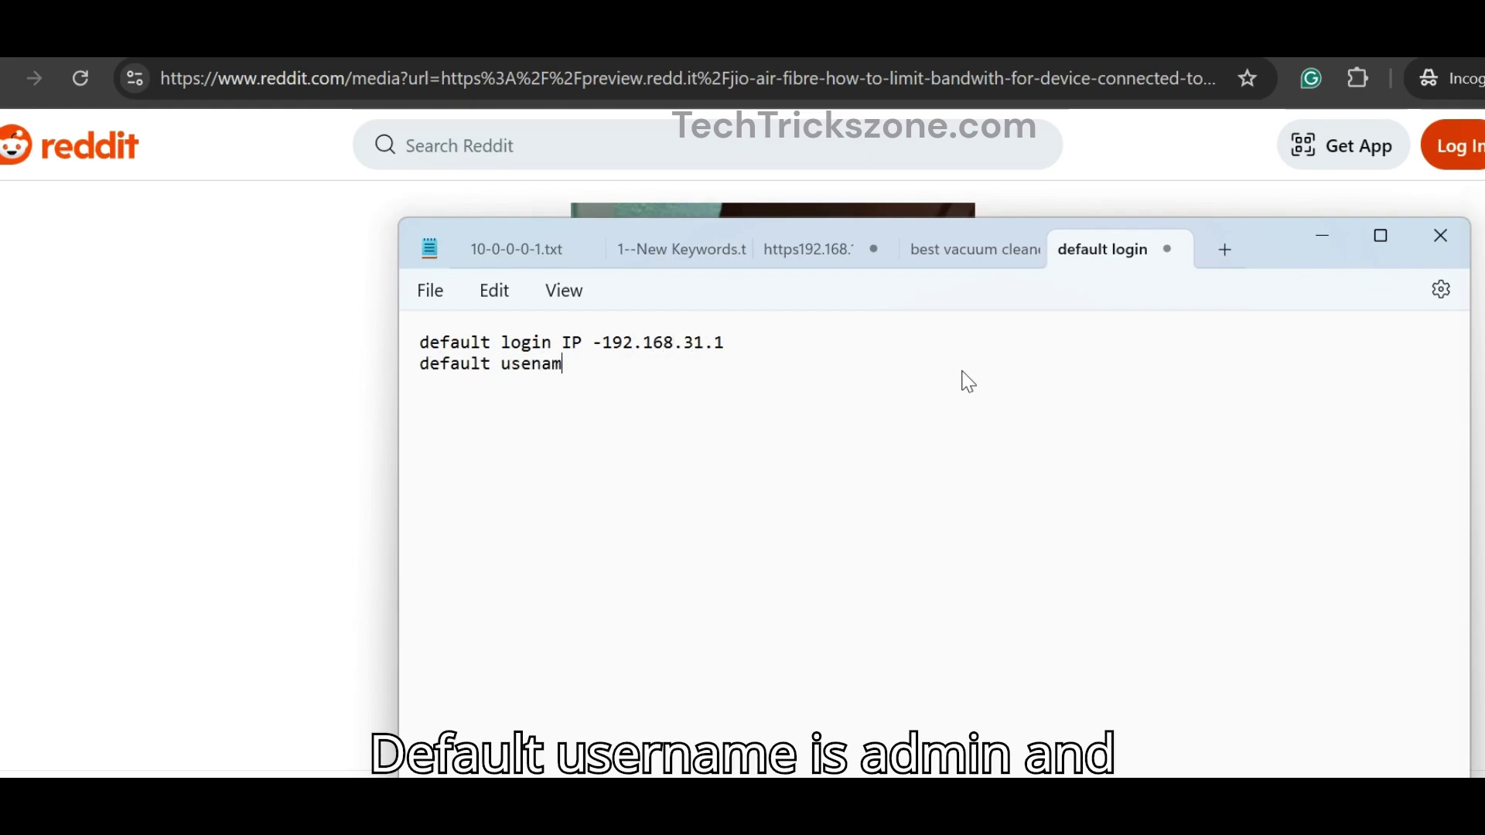
{"action": "type", "text": "efault usernam"}
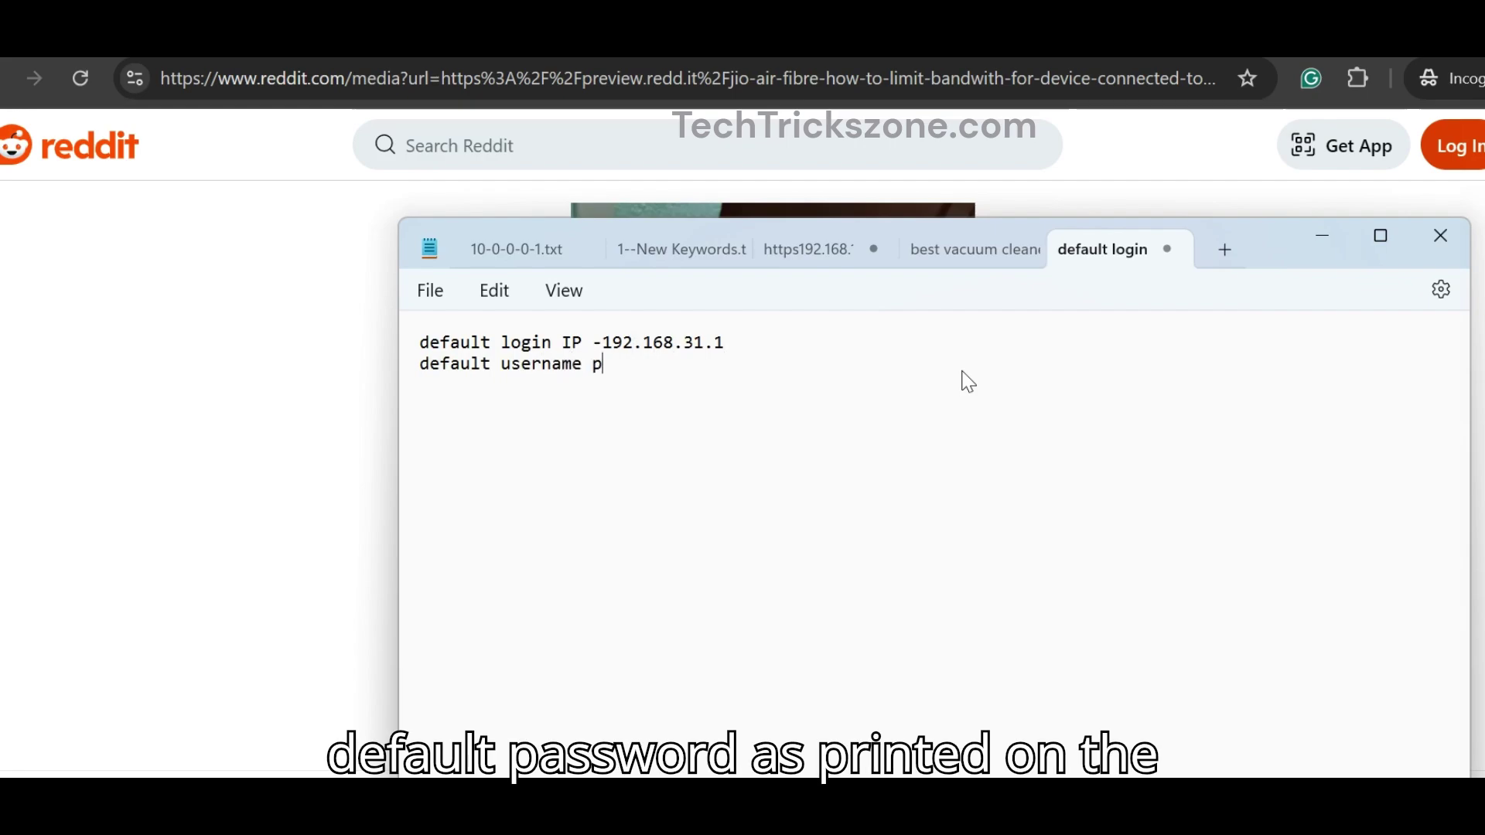
{"action": "type", "text": "e - add"}
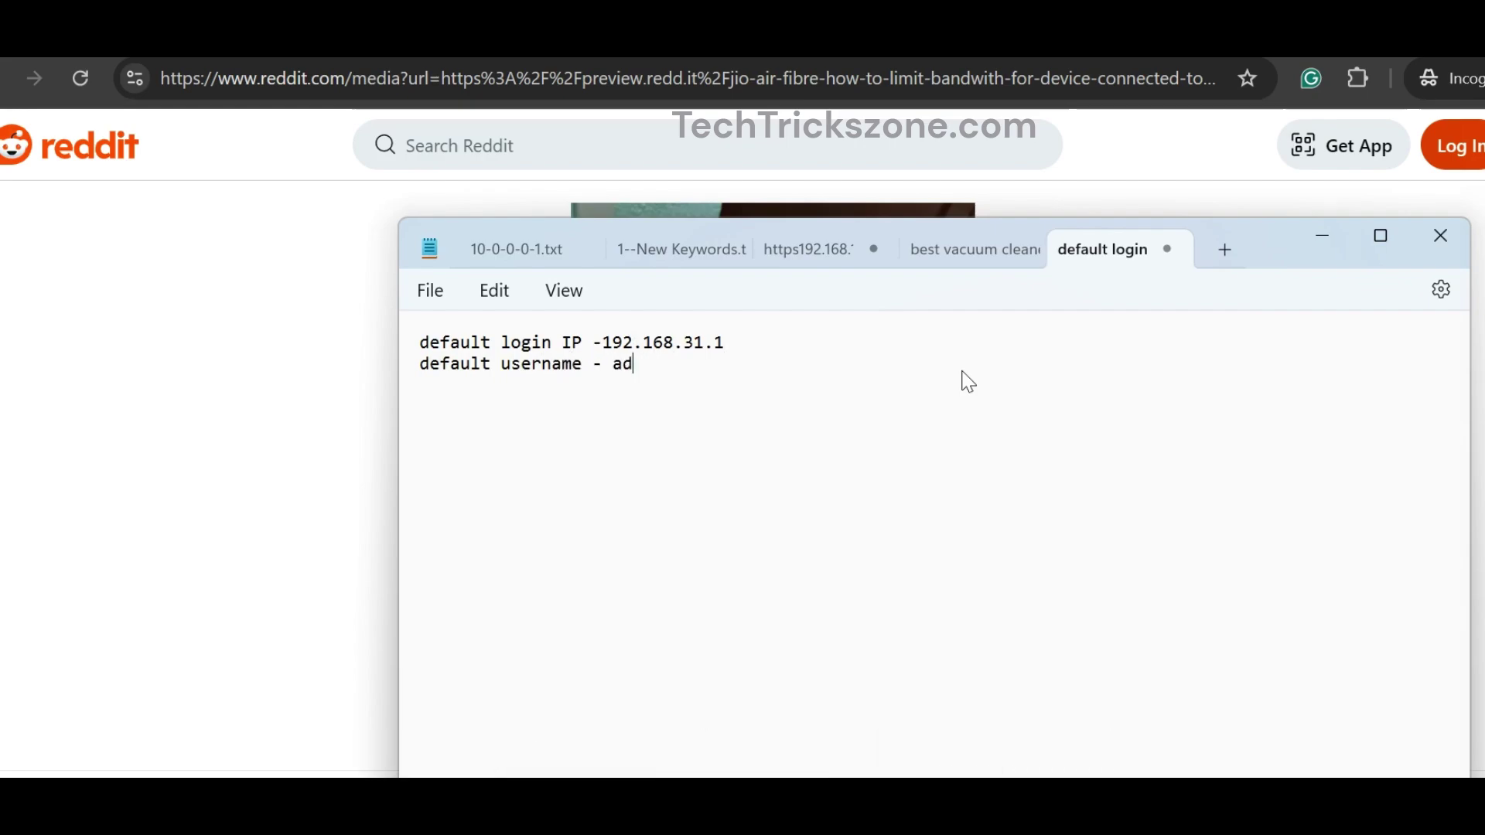
{"action": "type", "text": "d j"}
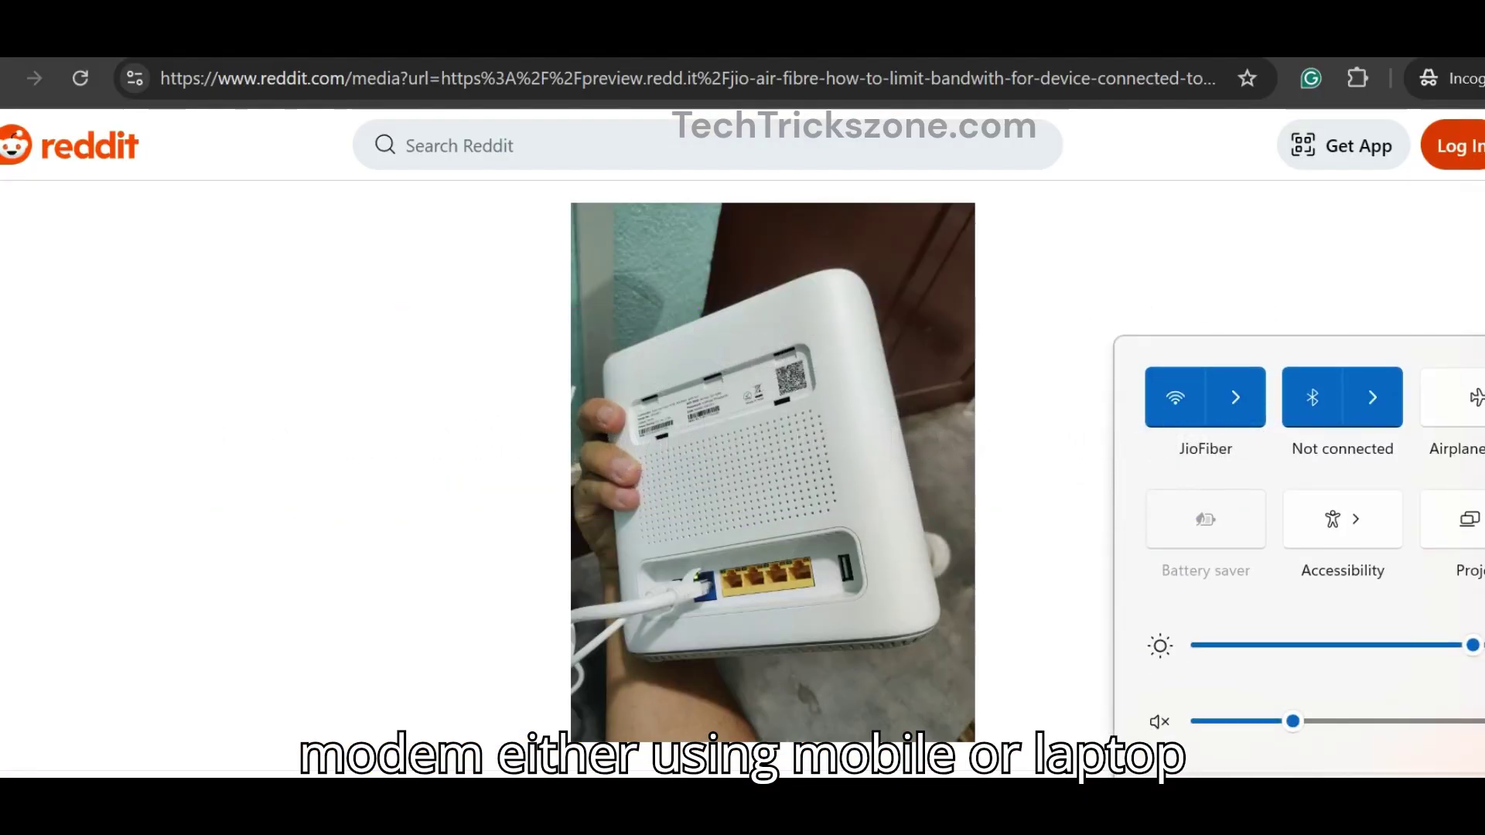
Step: Check the Wi-Fi network list for the JioFiber connection, then dismiss Quick Settings
{"action": "left_click", "coordinate": [1233, 395]}
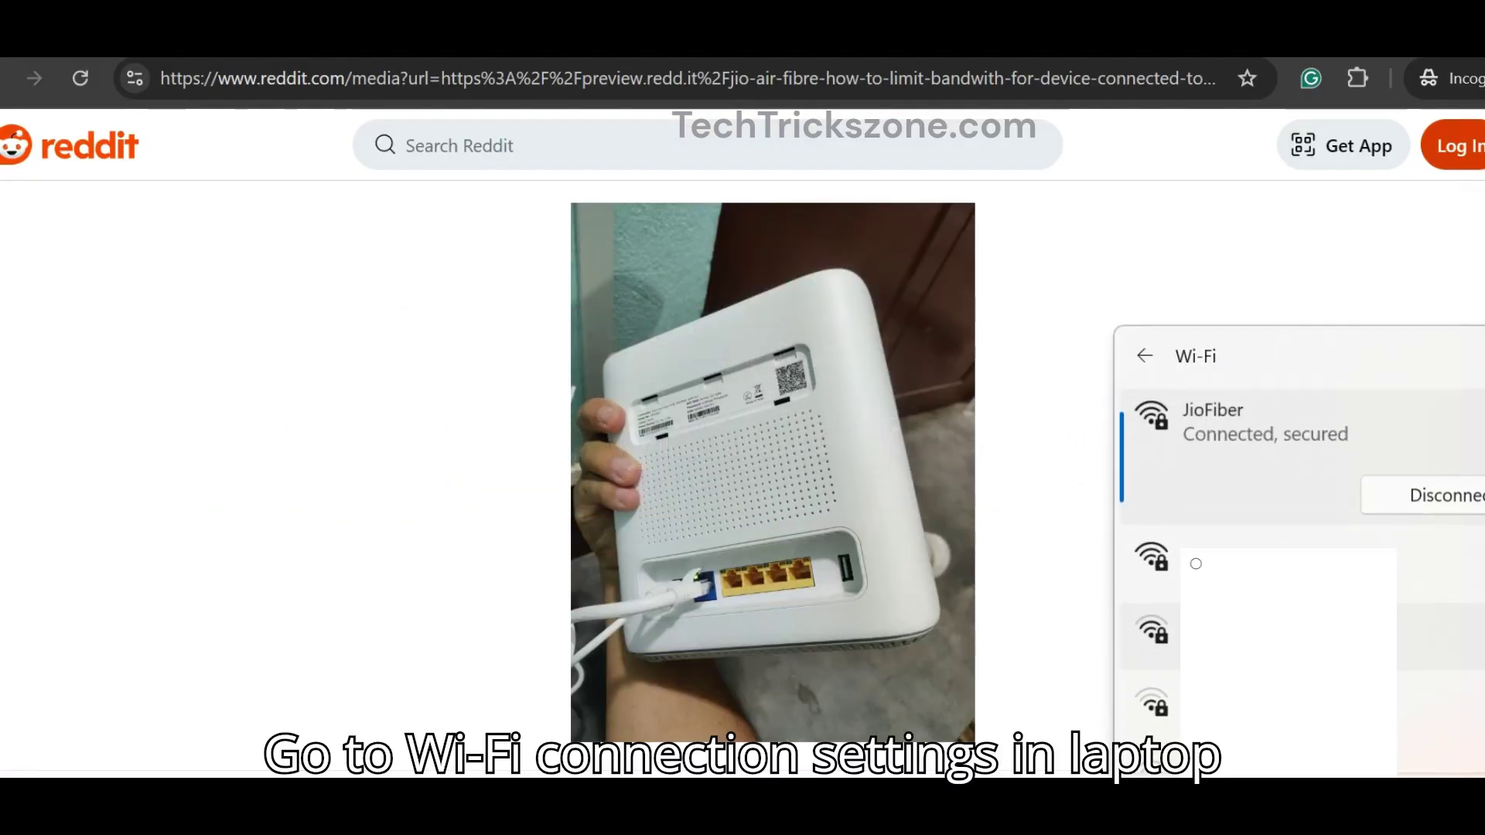
{"action": "left_click", "coordinate": [1160, 286]}
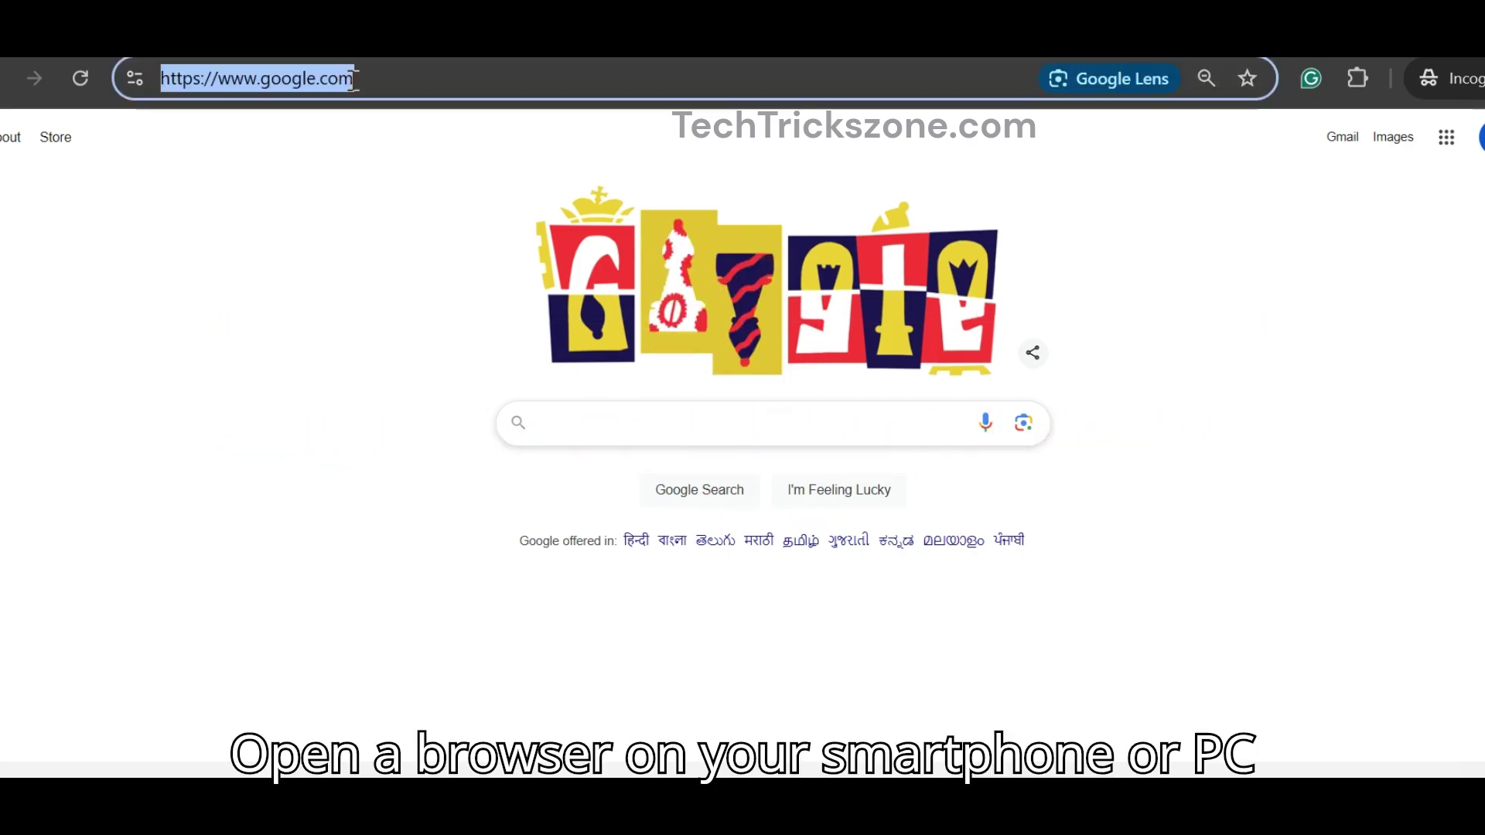
Step: Go to the router address 192.168.31.1 in Chrome, correcting the mistyped address
{"action": "type", "text": "192.168"}
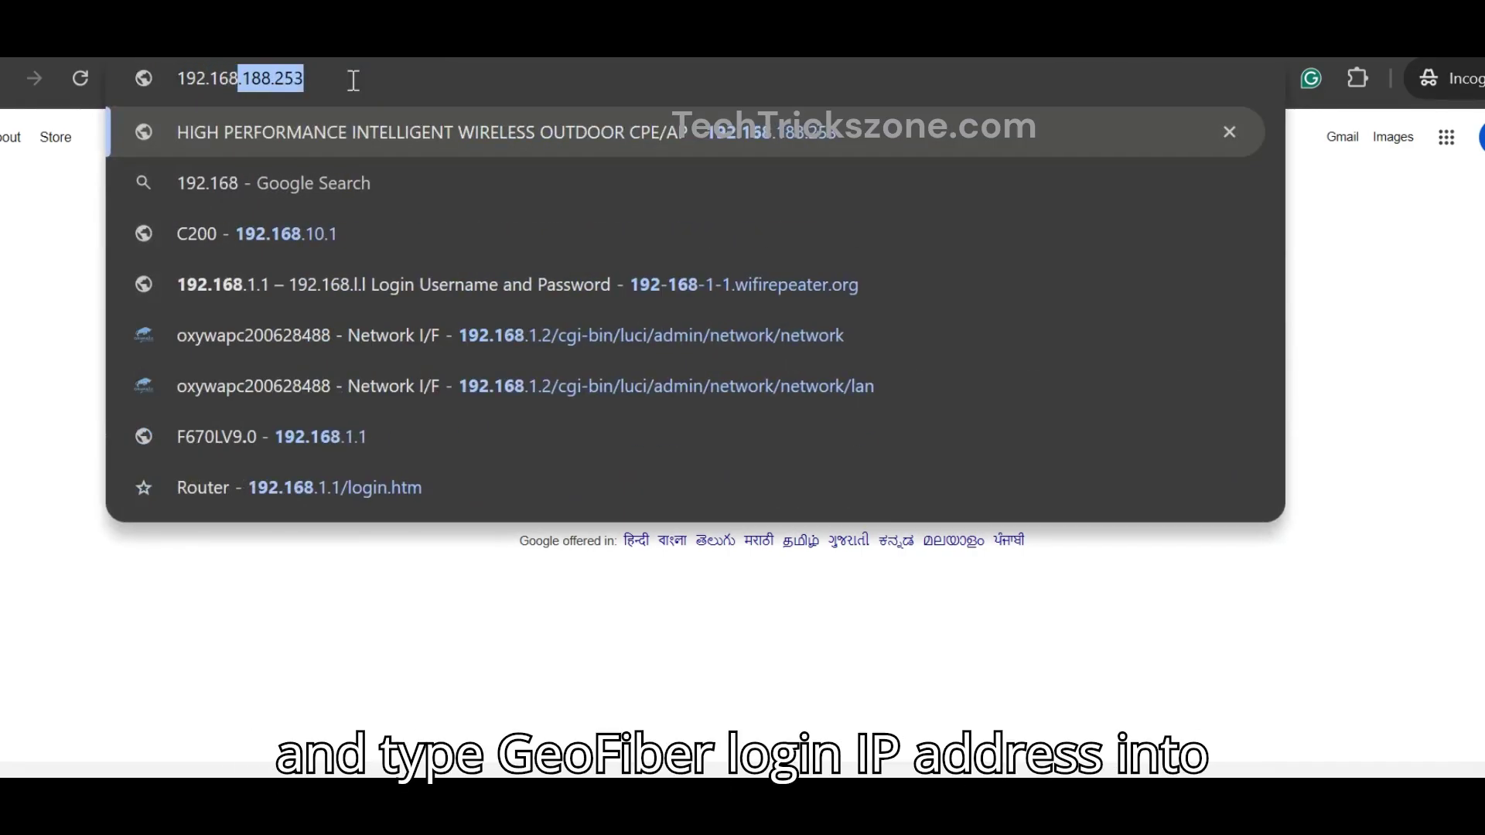
{"action": "type", "text": ".13"}
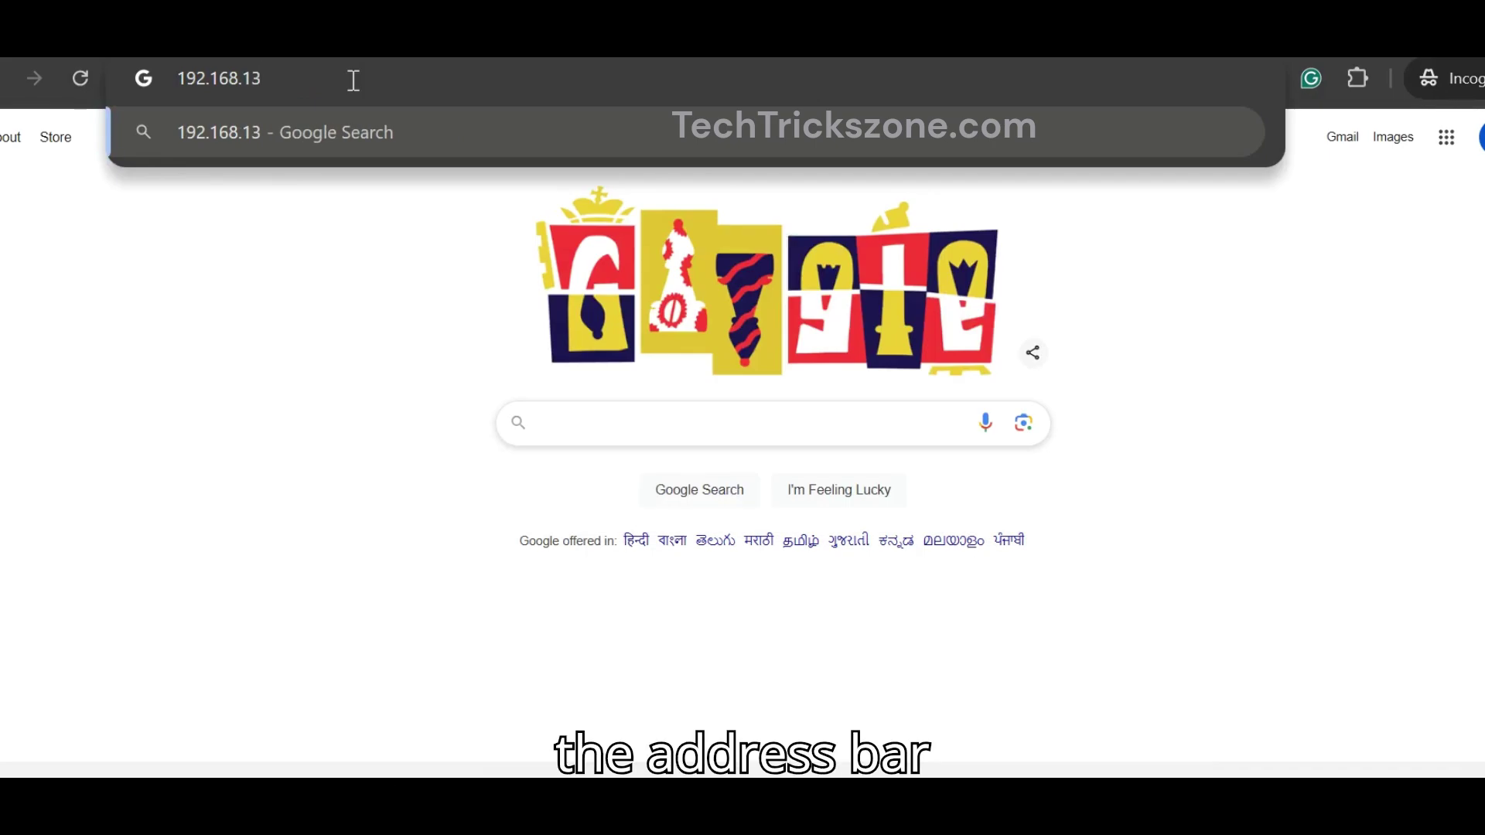
{"action": "key", "text": "BackSpace"}
{"action": "key", "text": "BackSpace"}
{"action": "type", "text": "31.1"}
{"action": "key", "text": "Return"}
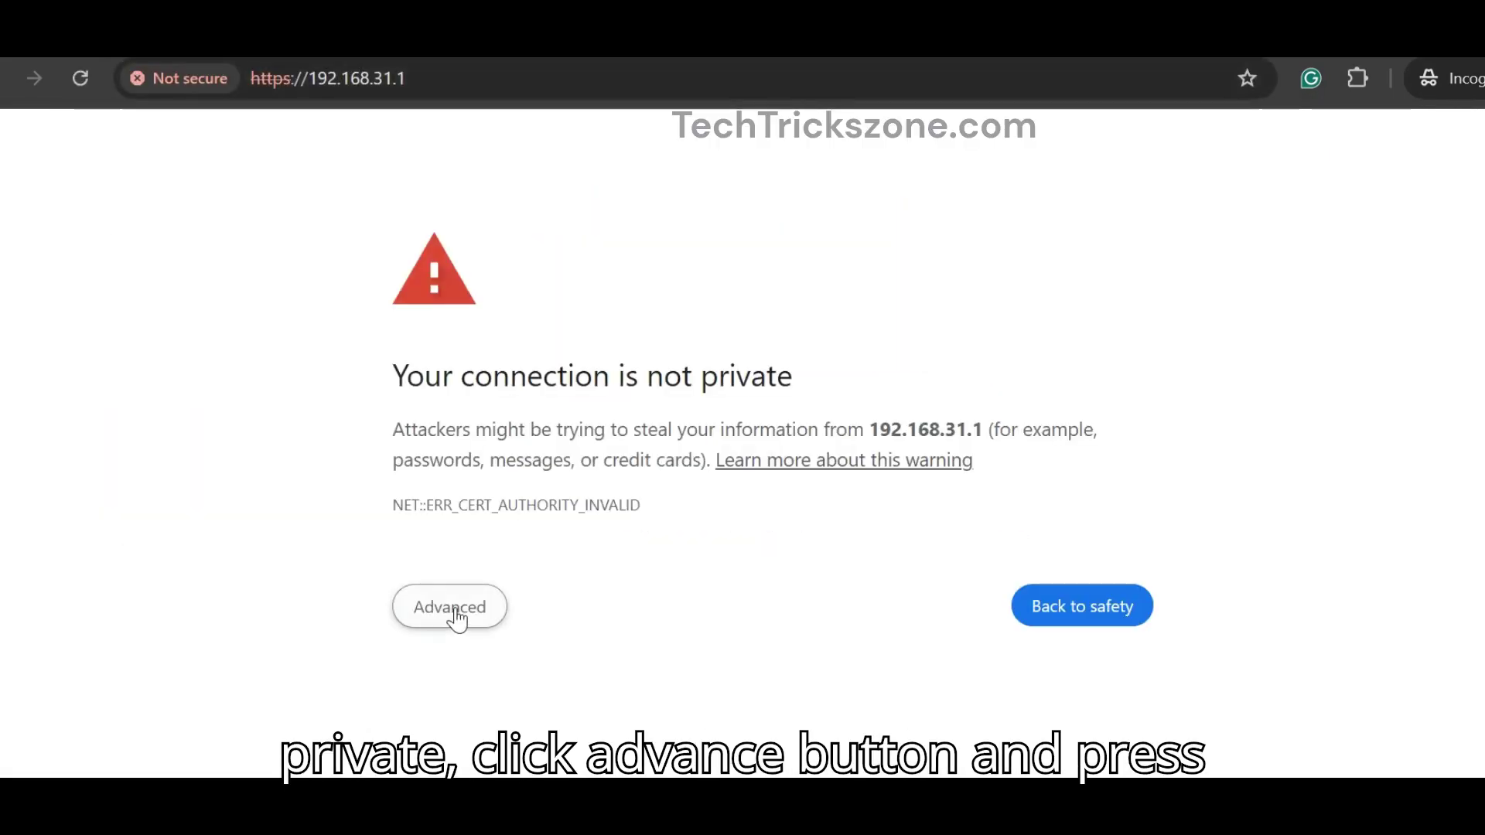
Step: Zoom the page to 90% and proceed past the privacy warning to 192.168.31.1
{"action": "left_click", "coordinate": [452, 609]}
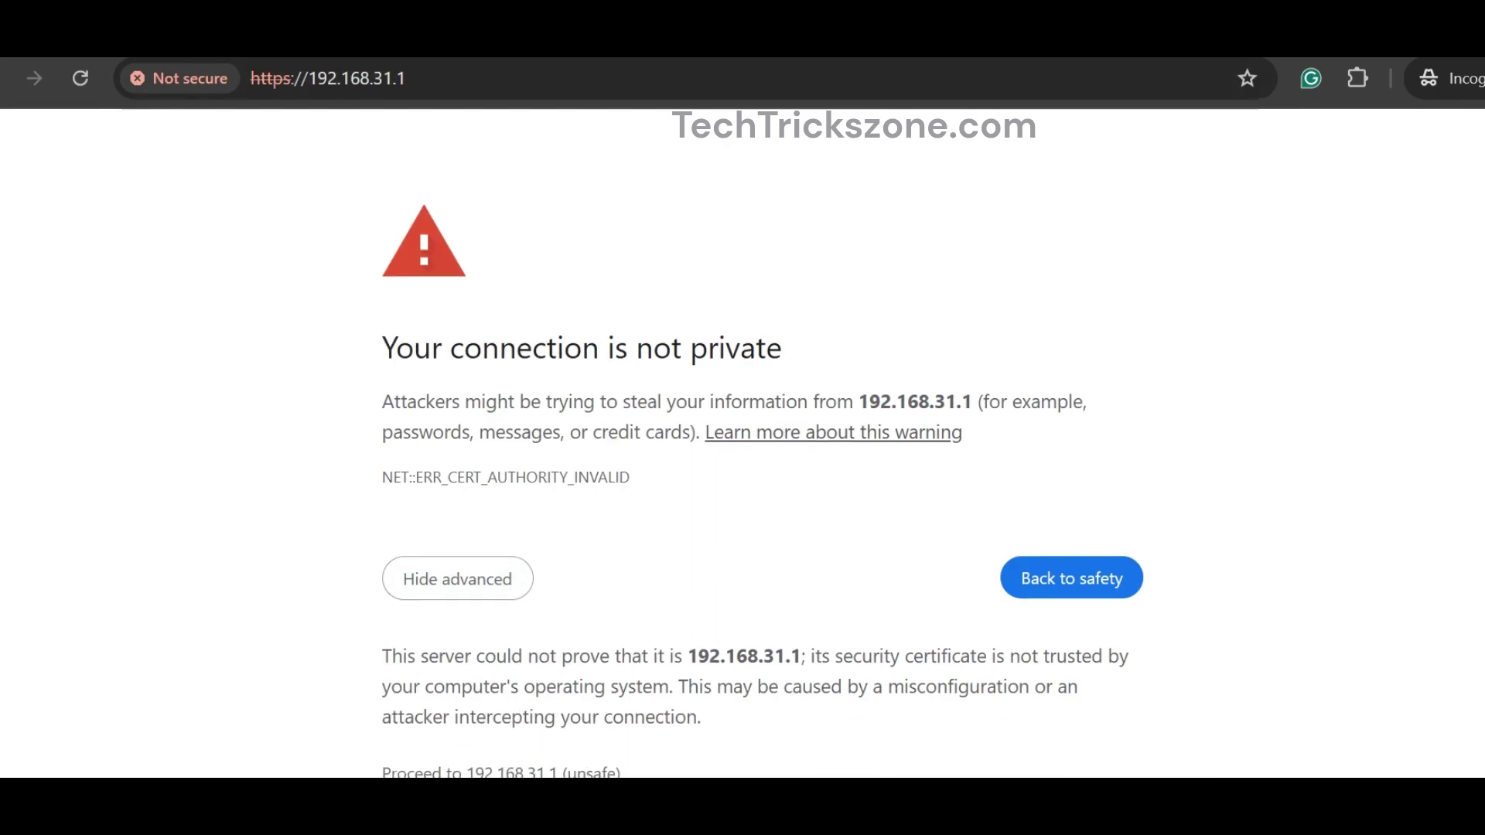
{"action": "left_click", "coordinate": [1481, 78]}
{"action": "left_click", "coordinate": [1385, 516]}
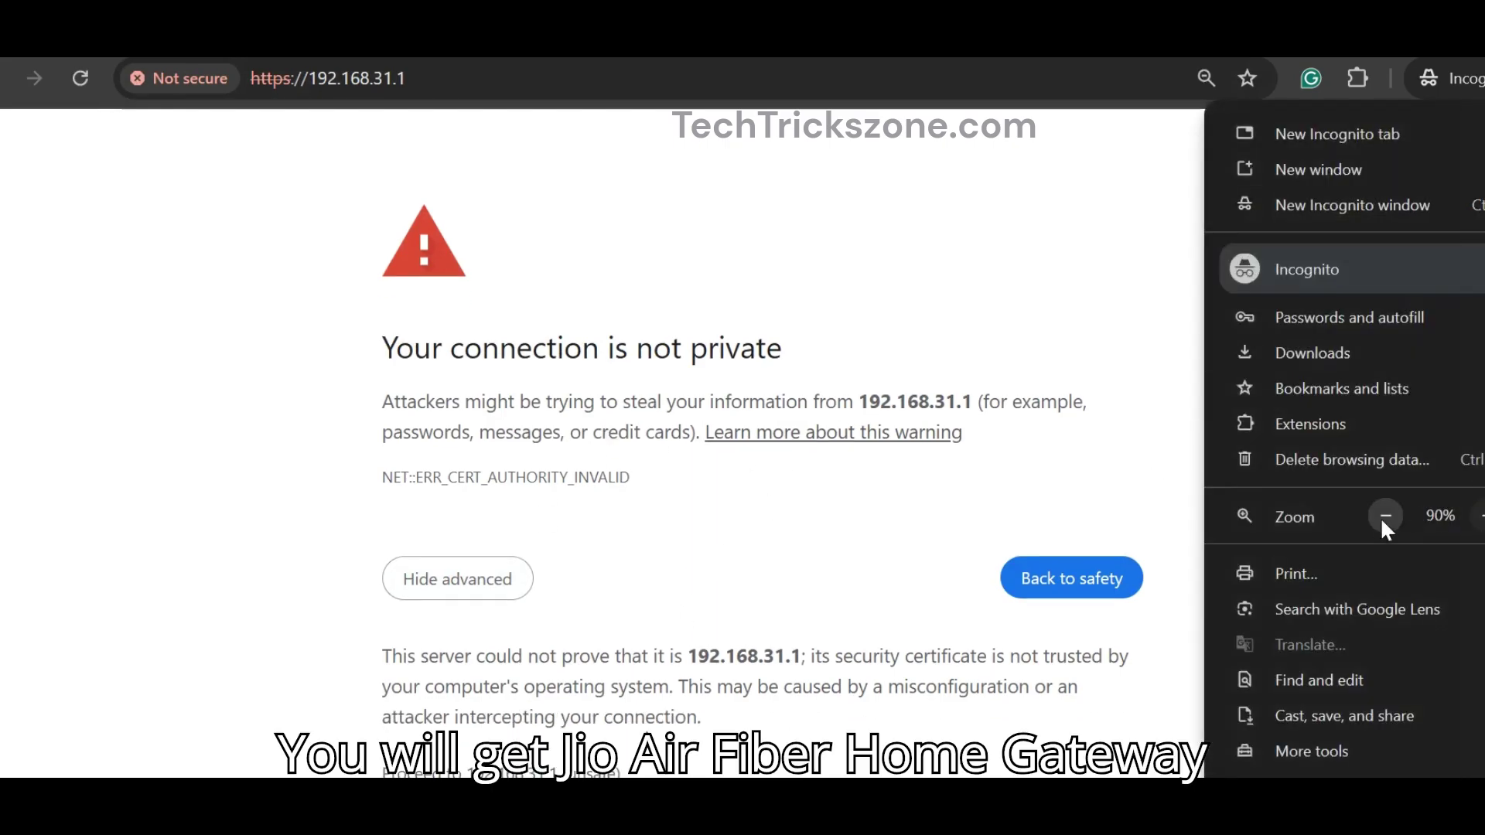
{"action": "left_click", "coordinate": [699, 713]}
{"action": "left_click", "coordinate": [619, 741]}
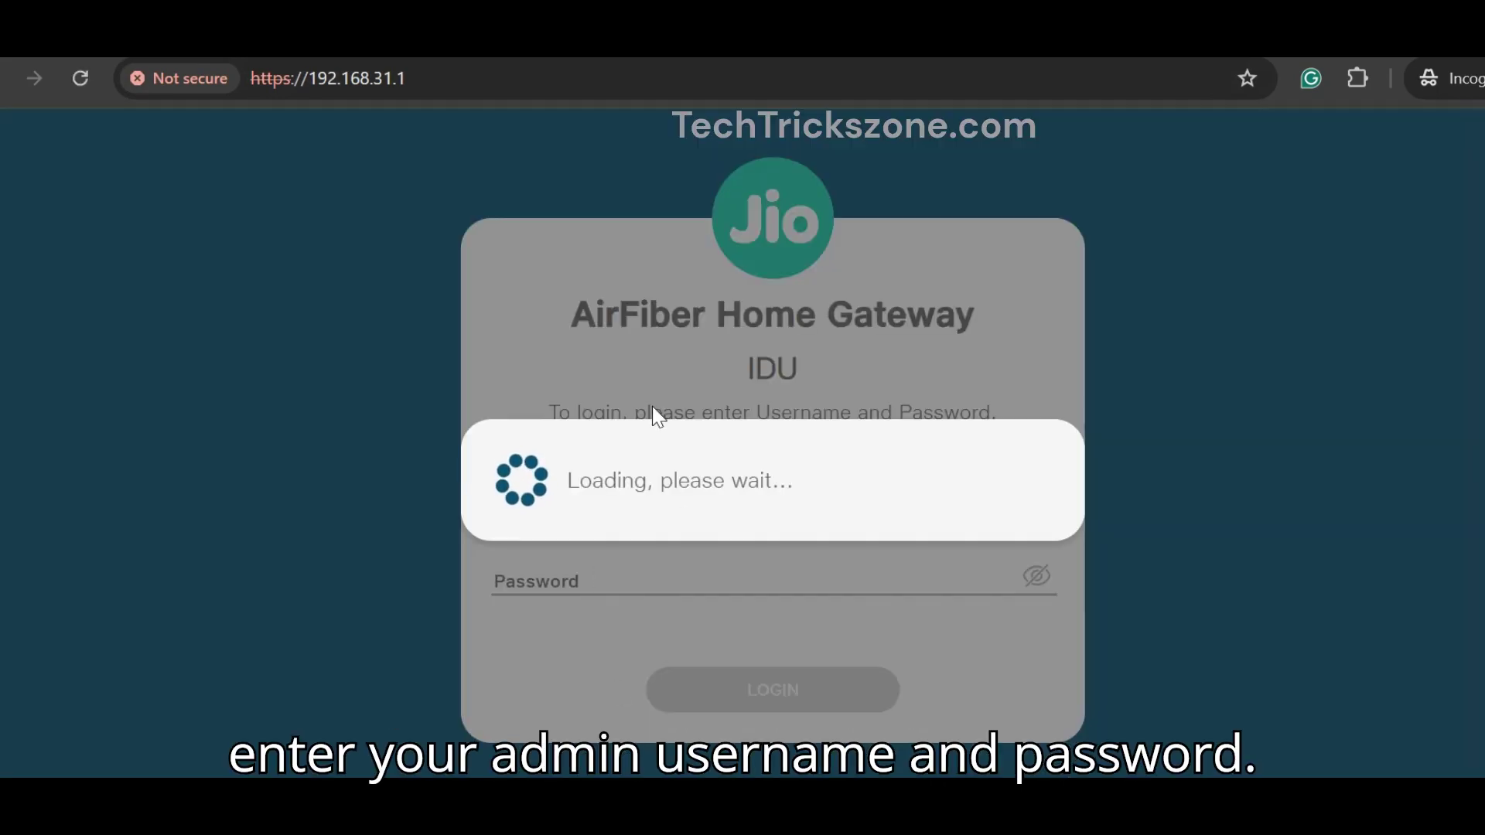
Step: Log in with username admin and the admin password, reaching the already-logged-in prompt
{"action": "type", "text": "dmin"}
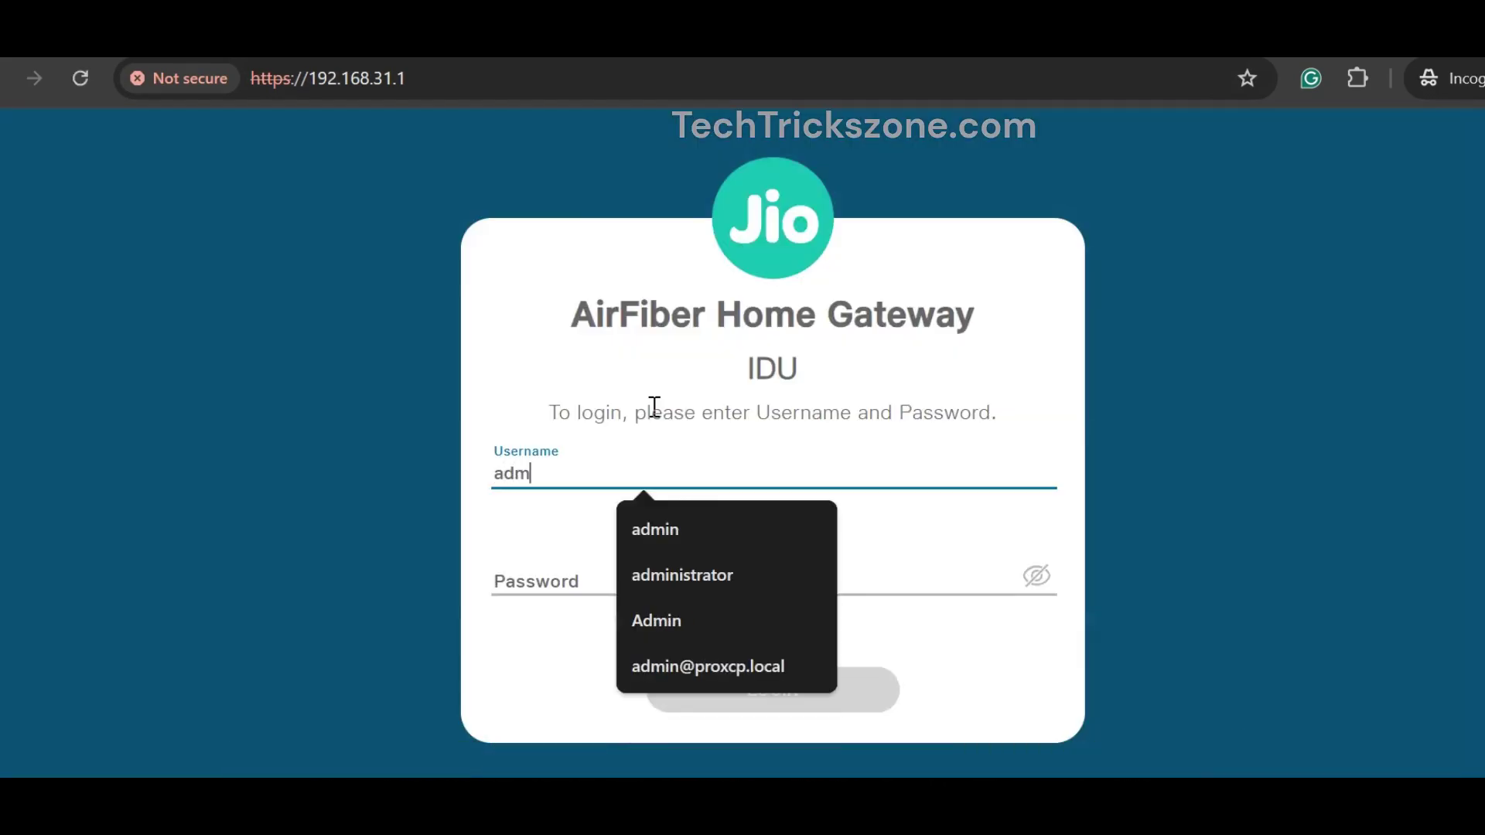
{"action": "key", "text": "Tab"}
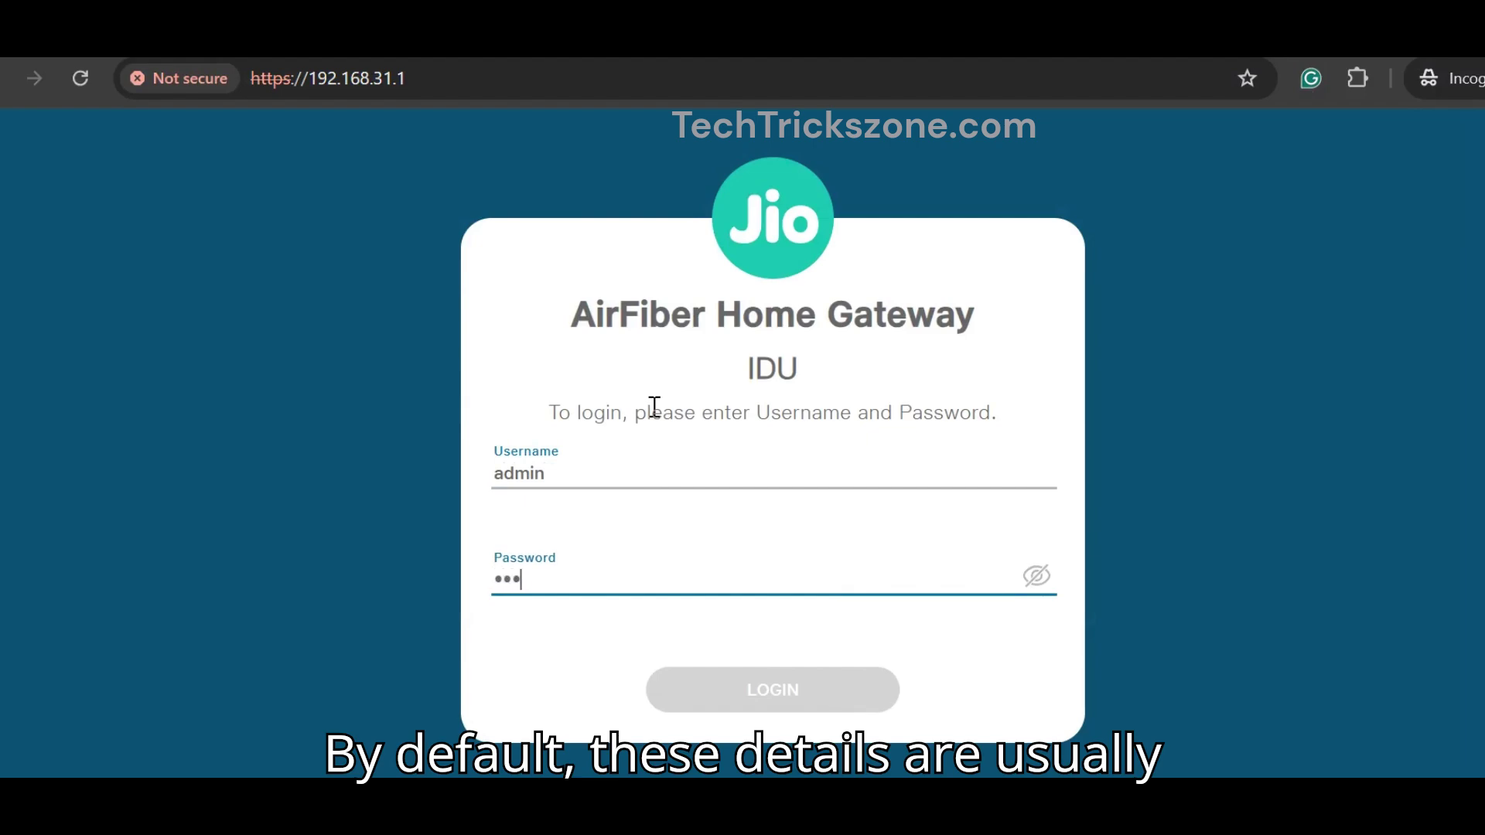
{"action": "type", "text": "••••••••"}
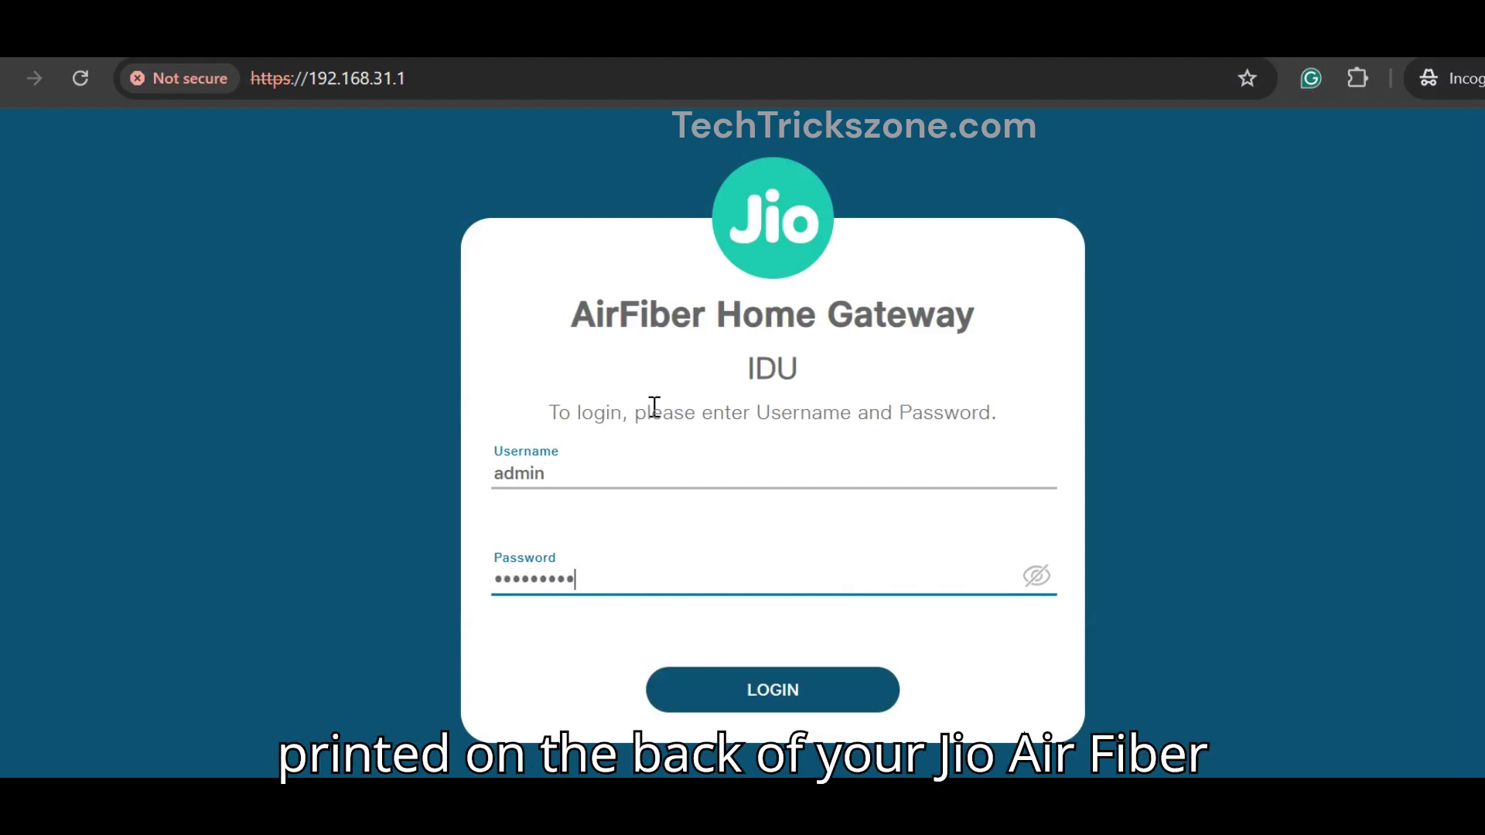
{"action": "left_click", "coordinate": [809, 693]}
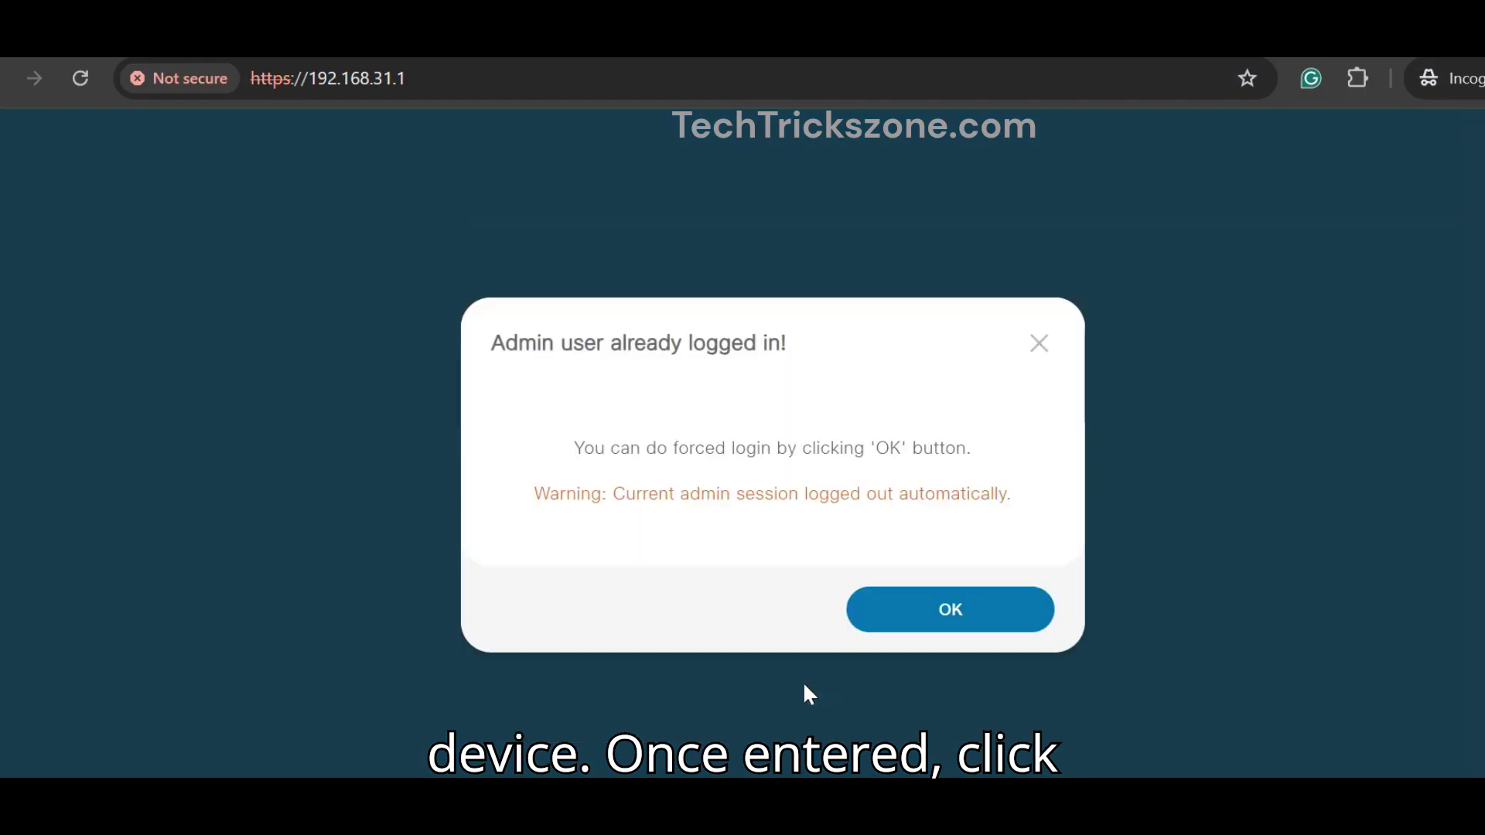
{"action": "left_click_drag", "start_coordinate": [572, 450], "coordinate": [972, 447]}
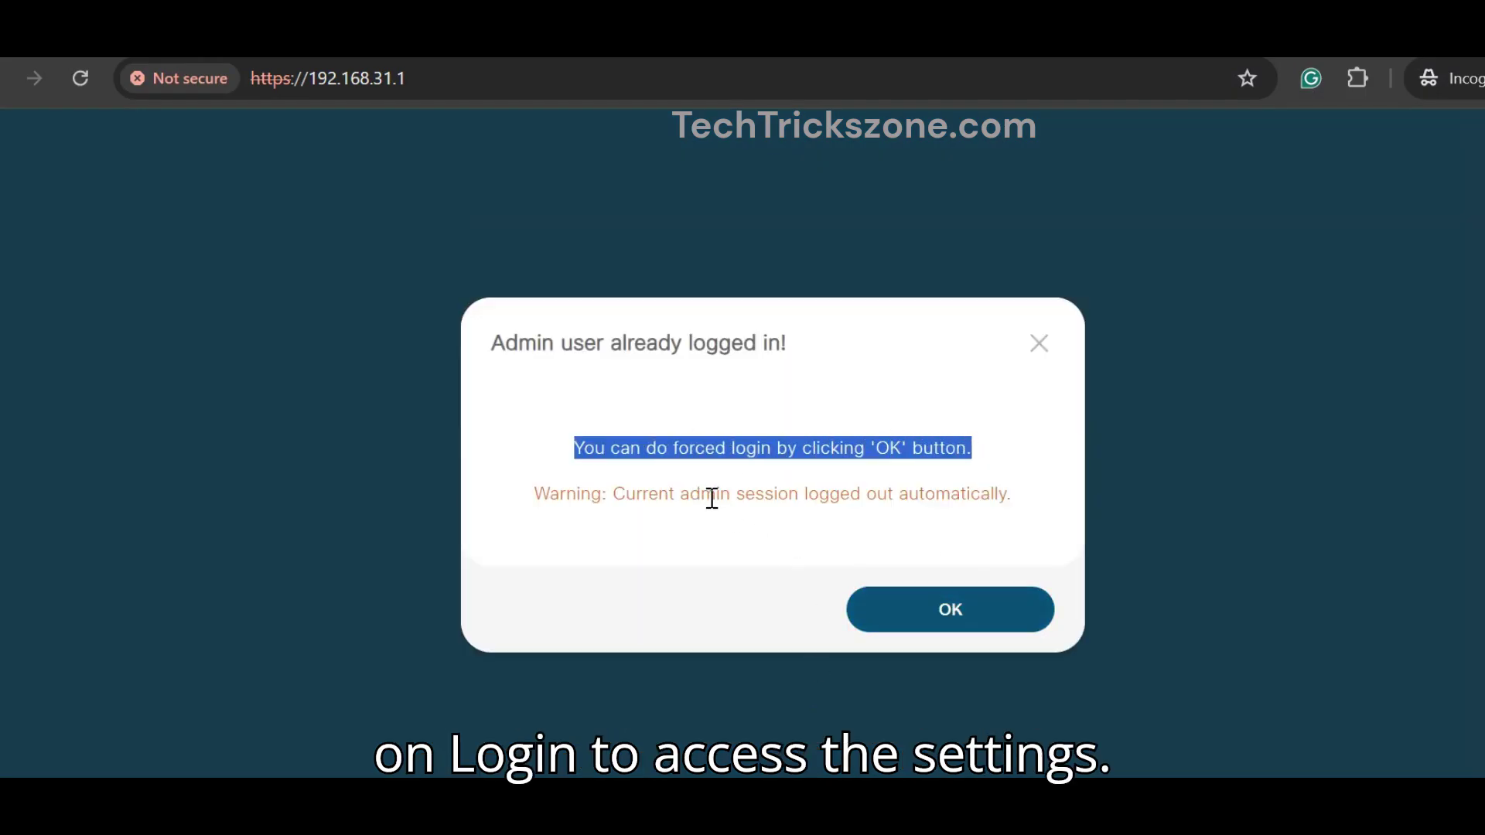
Step: Confirm the forced login, ending the other admin session
{"action": "left_click", "coordinate": [961, 606]}
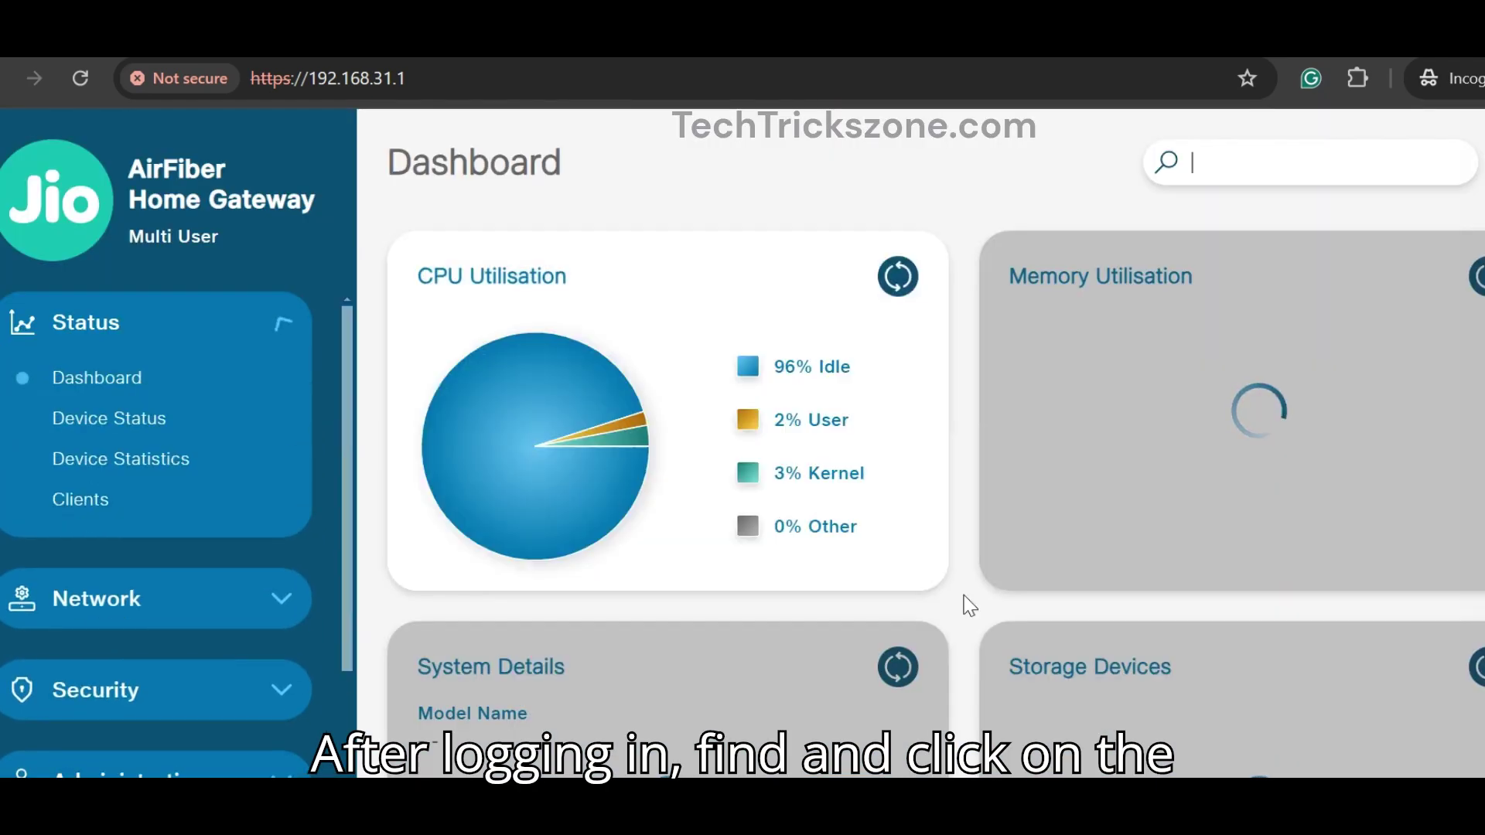
{"action": "scroll", "coordinate": [580, 321], "scroll_direction": "down", "scroll_amount": 5}
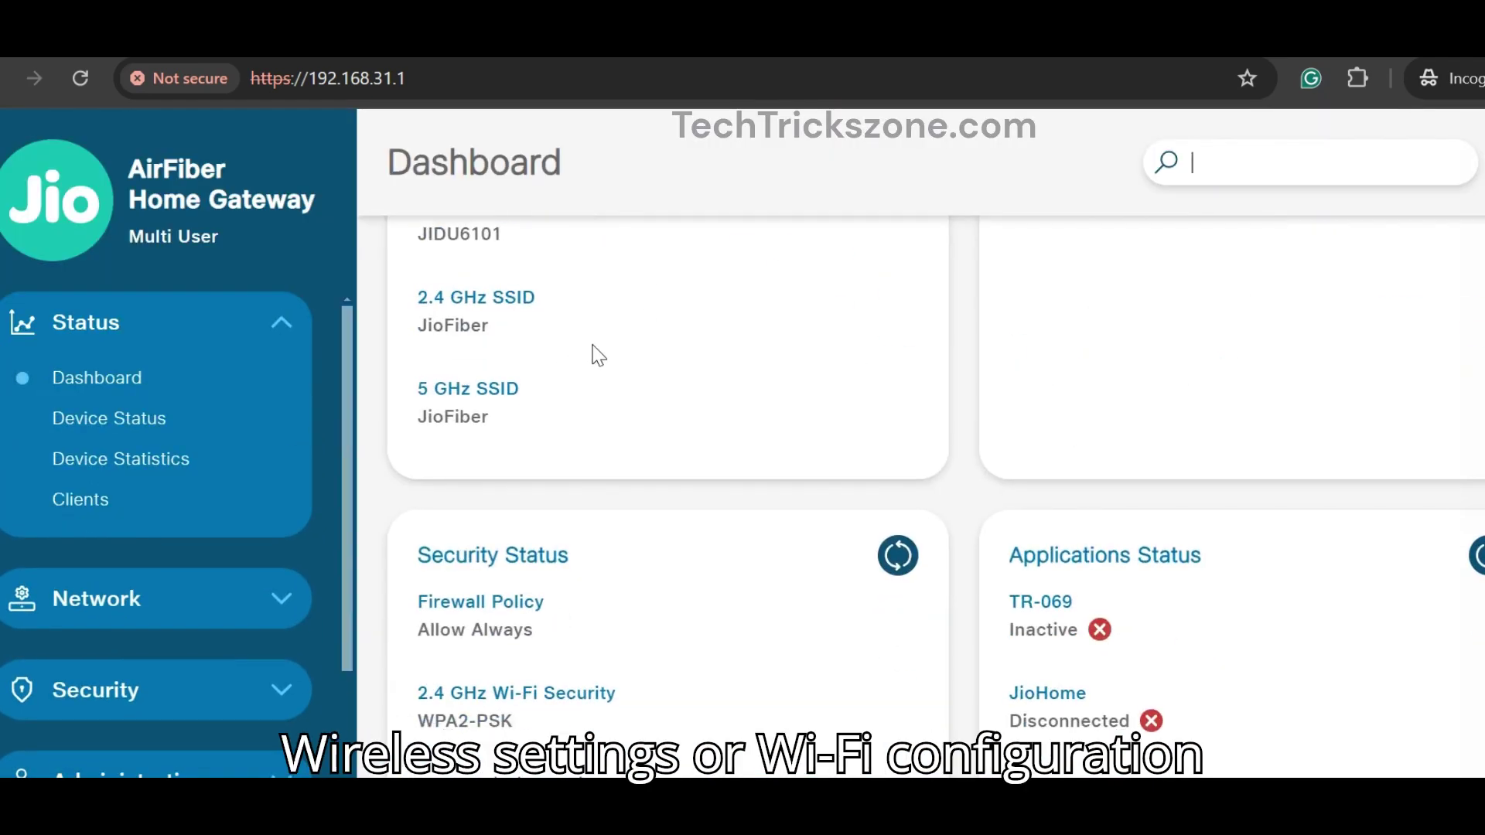
{"action": "scroll", "coordinate": [323, 365], "scroll_direction": "down", "scroll_amount": 2}
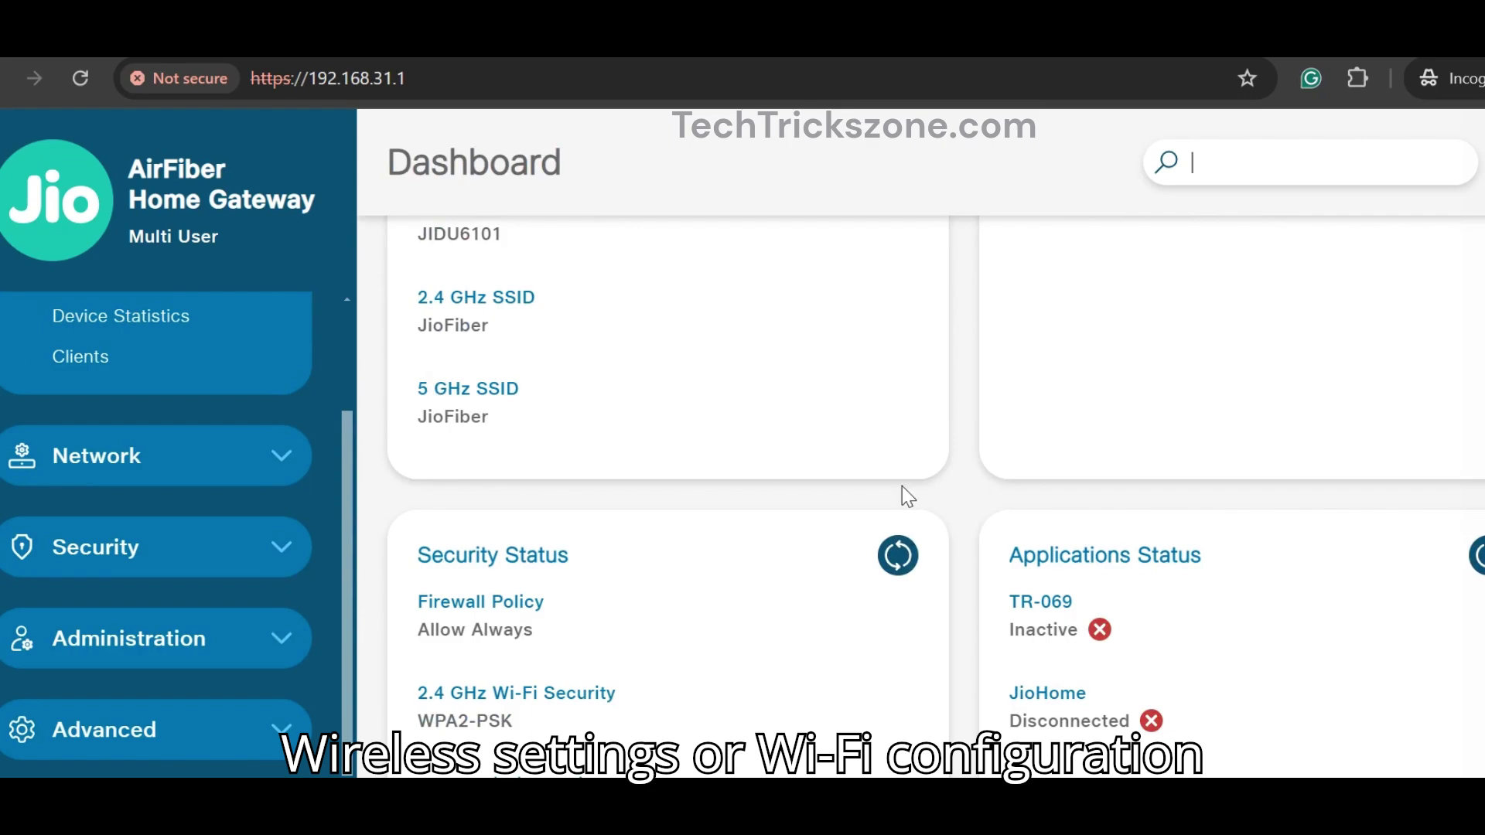
Step: Expand Network in the sidebar and open the Wireless settings page
{"action": "left_click", "coordinate": [295, 462]}
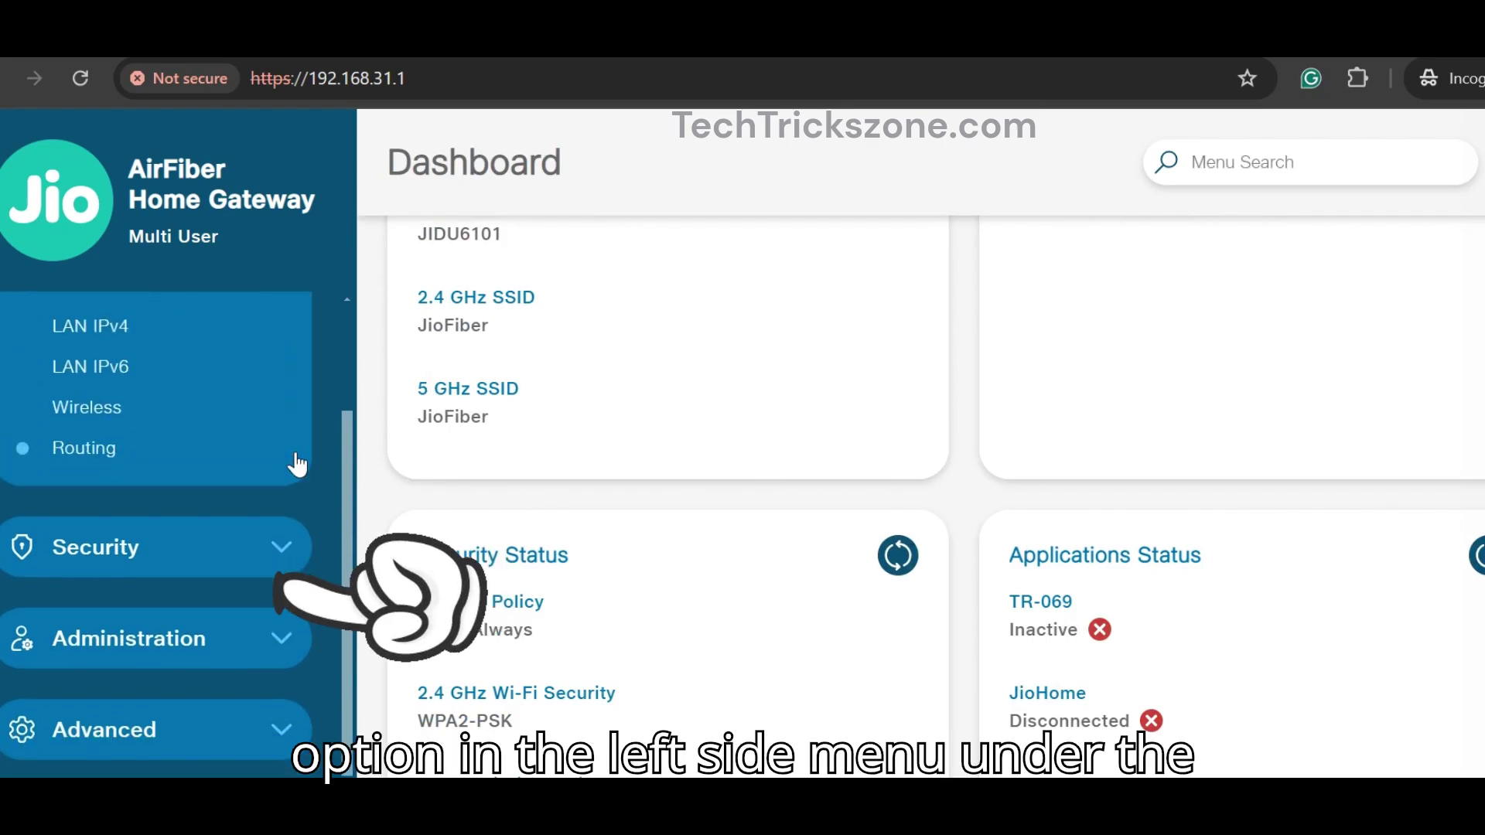
{"action": "scroll", "coordinate": [314, 462], "scroll_direction": "up", "scroll_amount": 2}
{"action": "left_click", "coordinate": [286, 424]}
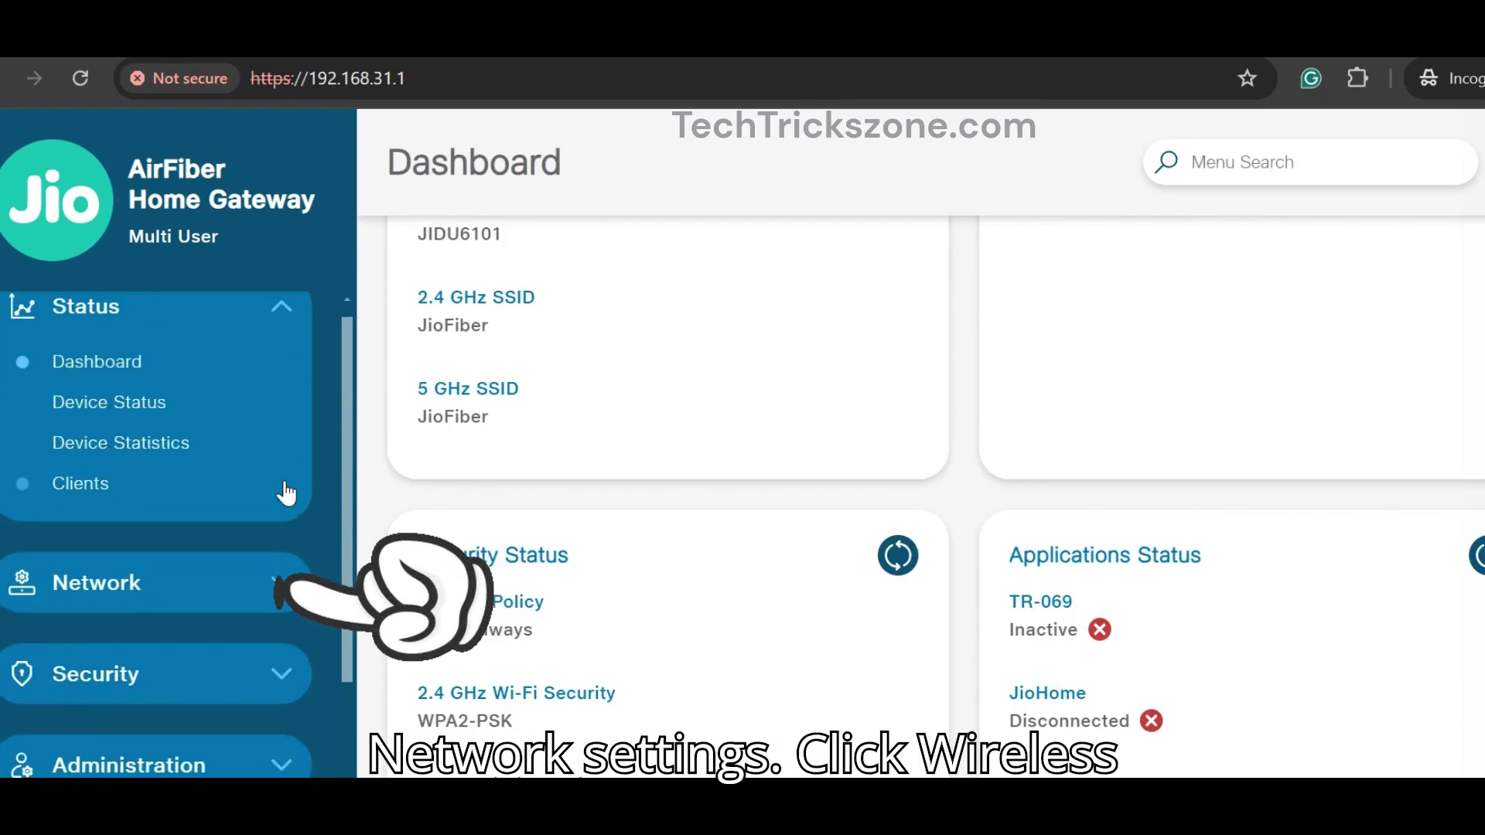
{"action": "scroll", "coordinate": [317, 476], "scroll_direction": "down", "scroll_amount": 2}
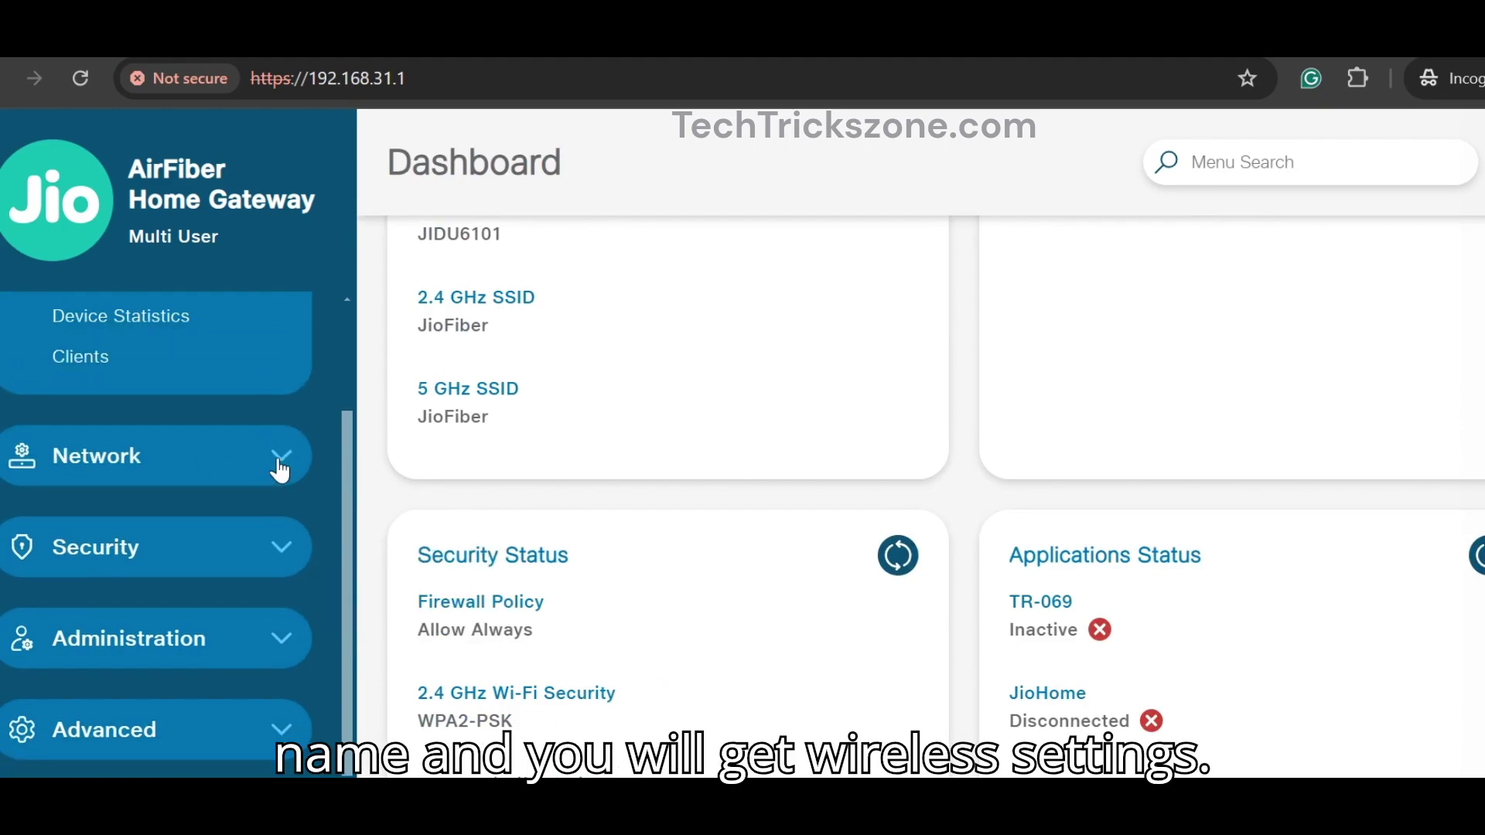
{"action": "left_click", "coordinate": [274, 459]}
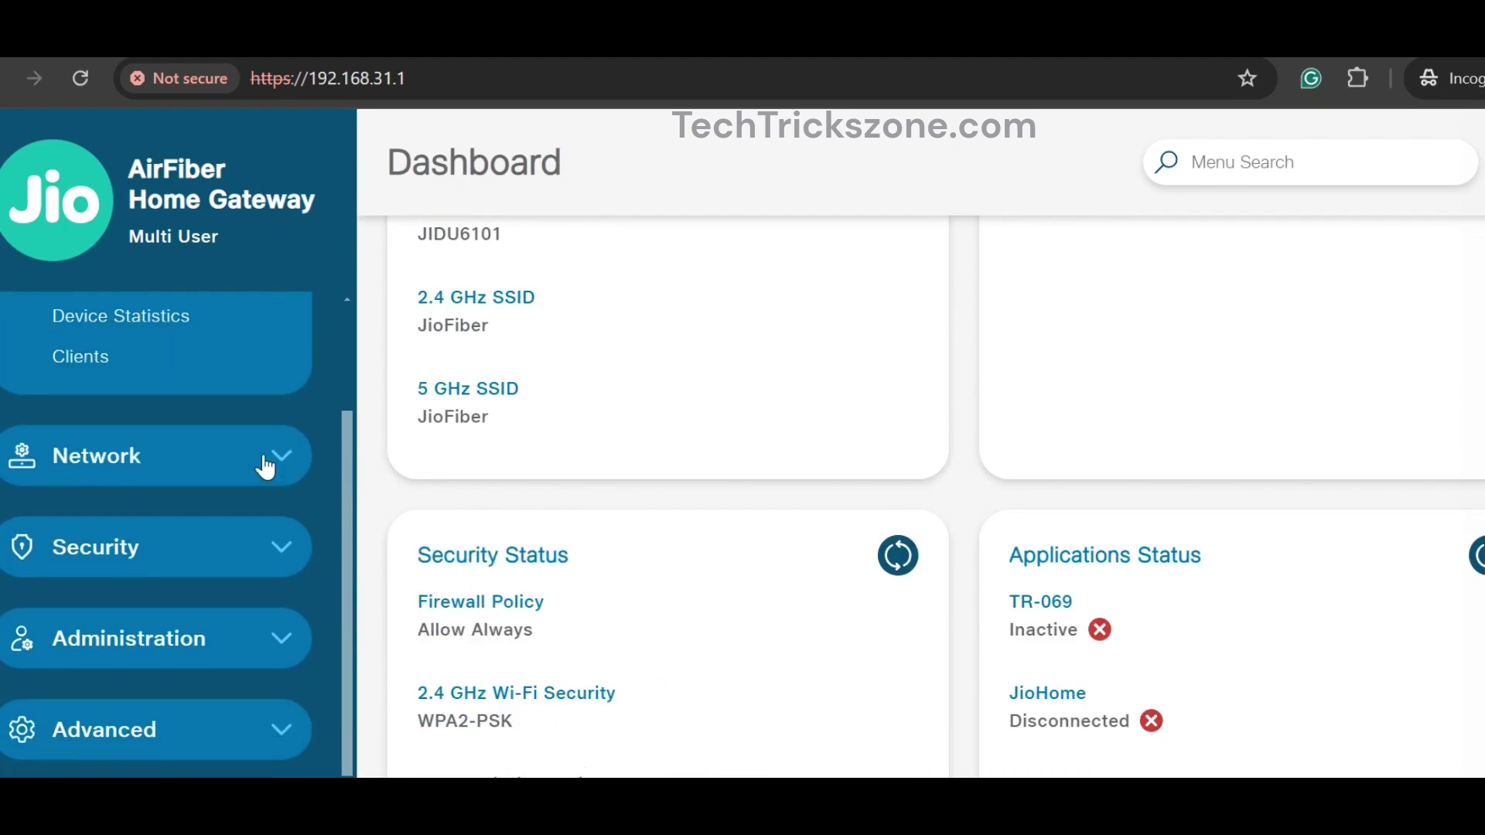
{"action": "left_click", "coordinate": [255, 452]}
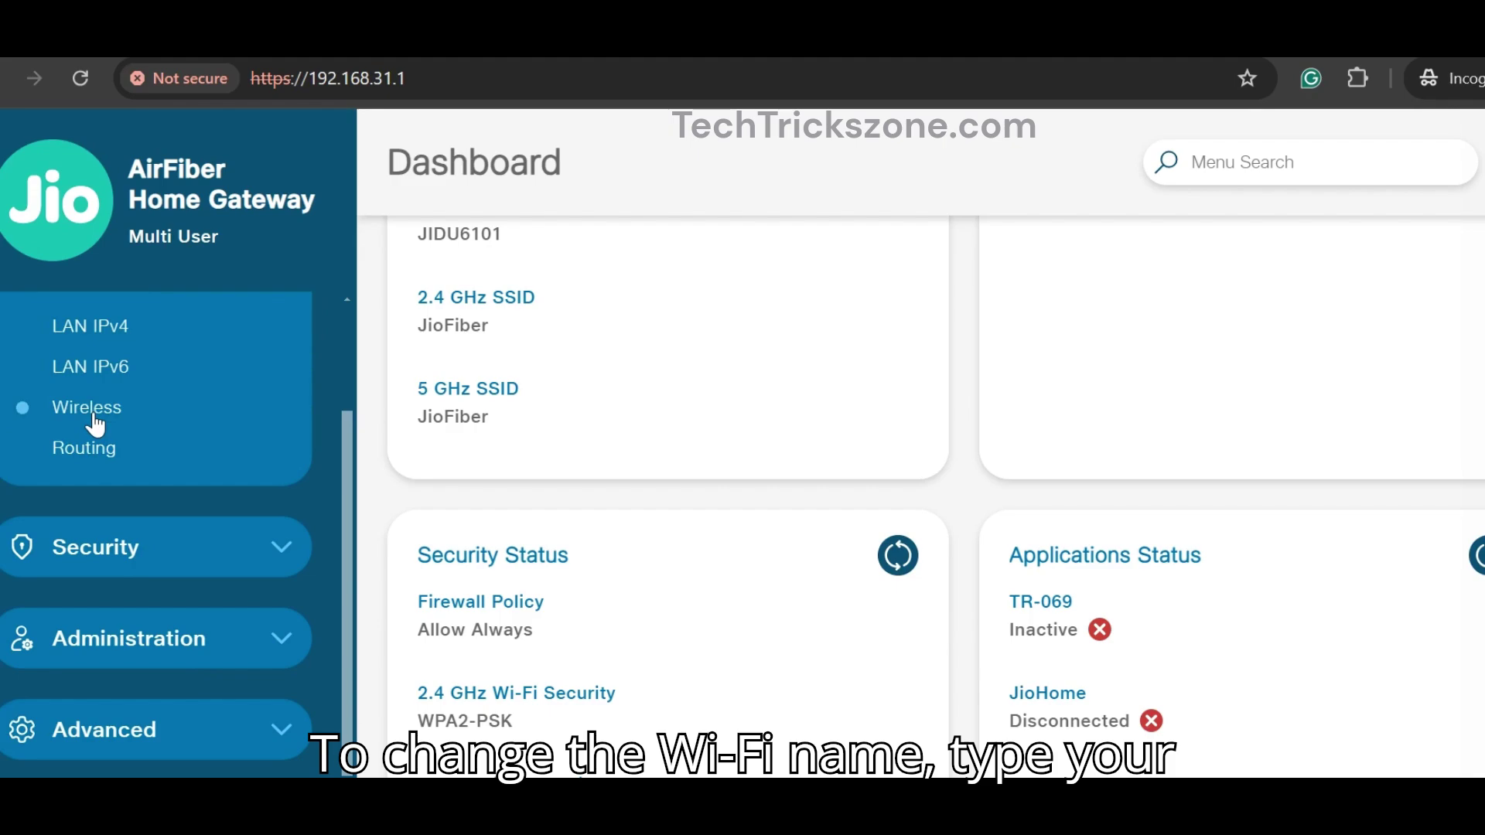
{"action": "left_click", "coordinate": [92, 415]}
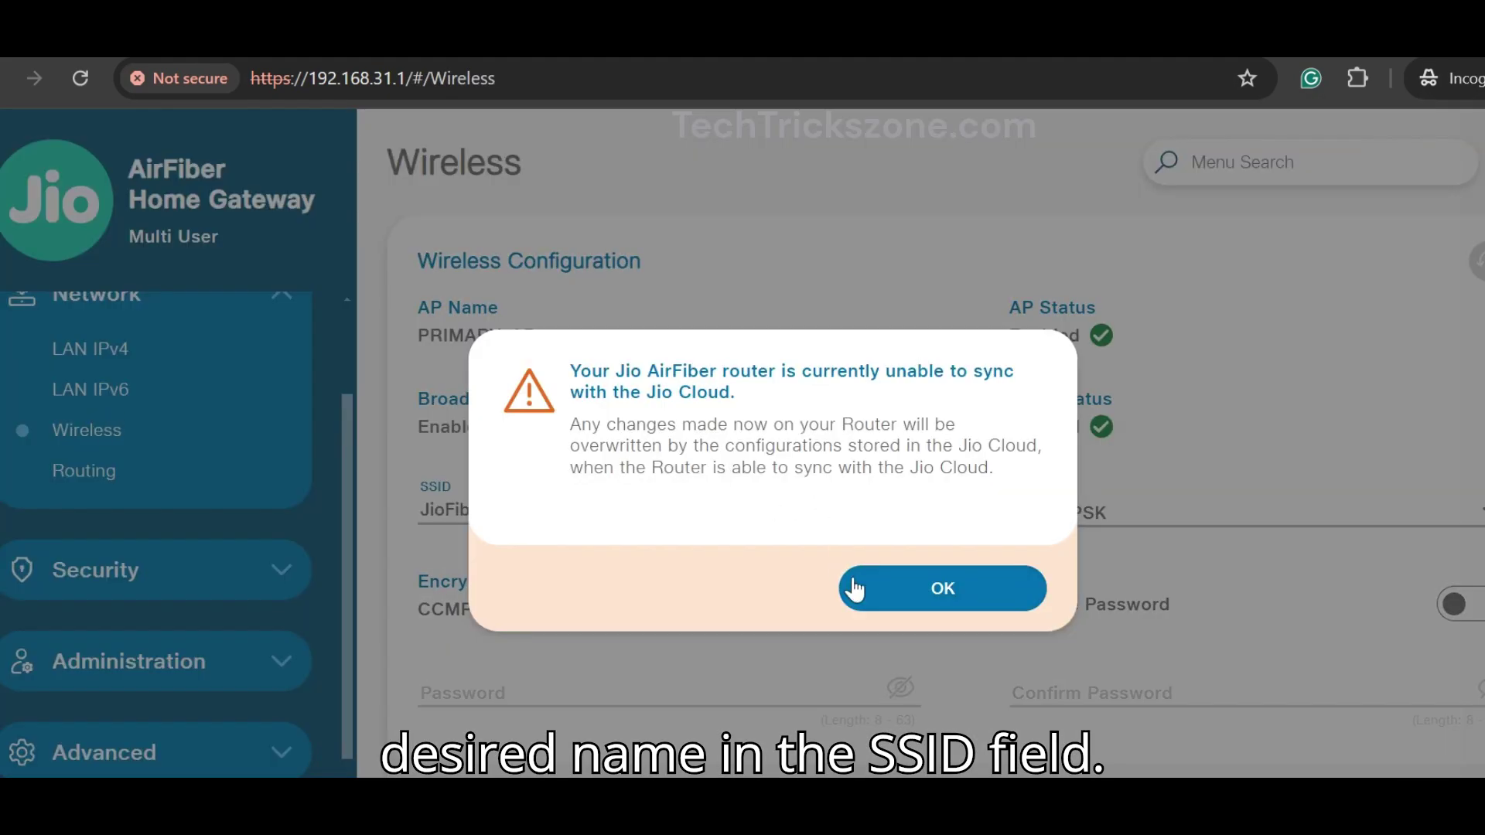
Step: Dismiss the Jio Cloud sync warning and change the SSID from JioFiber to HOMEWIFI-JIO
{"action": "left_click", "coordinate": [854, 589]}
{"action": "scroll", "coordinate": [770, 389], "scroll_direction": "down", "scroll_amount": 1}
{"action": "left_click_drag", "start_coordinate": [600, 431], "coordinate": [425, 427]}
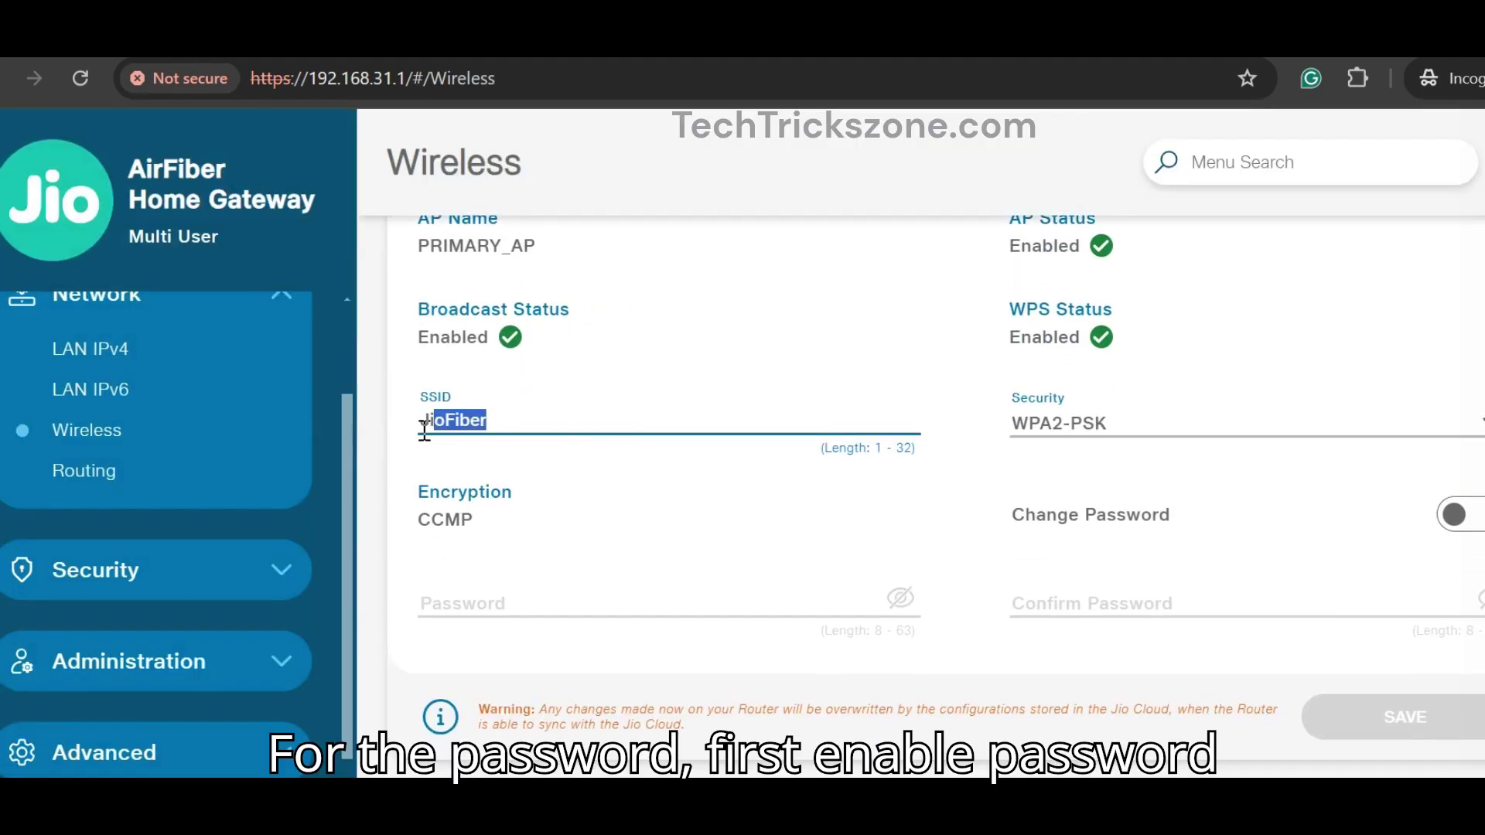
{"action": "type", "text": "HOME"}
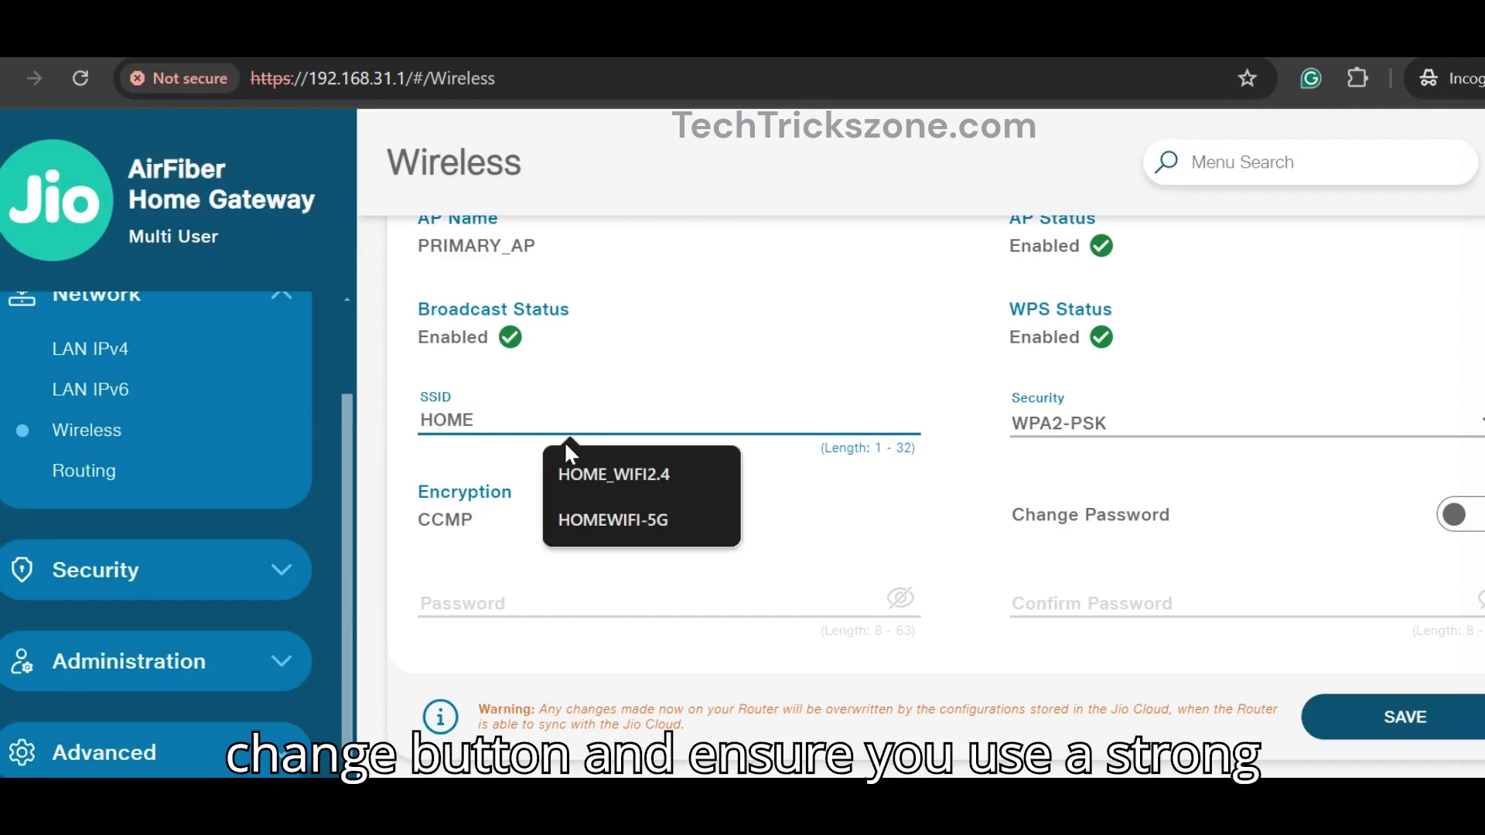
{"action": "type", "text": "WIFI-"}
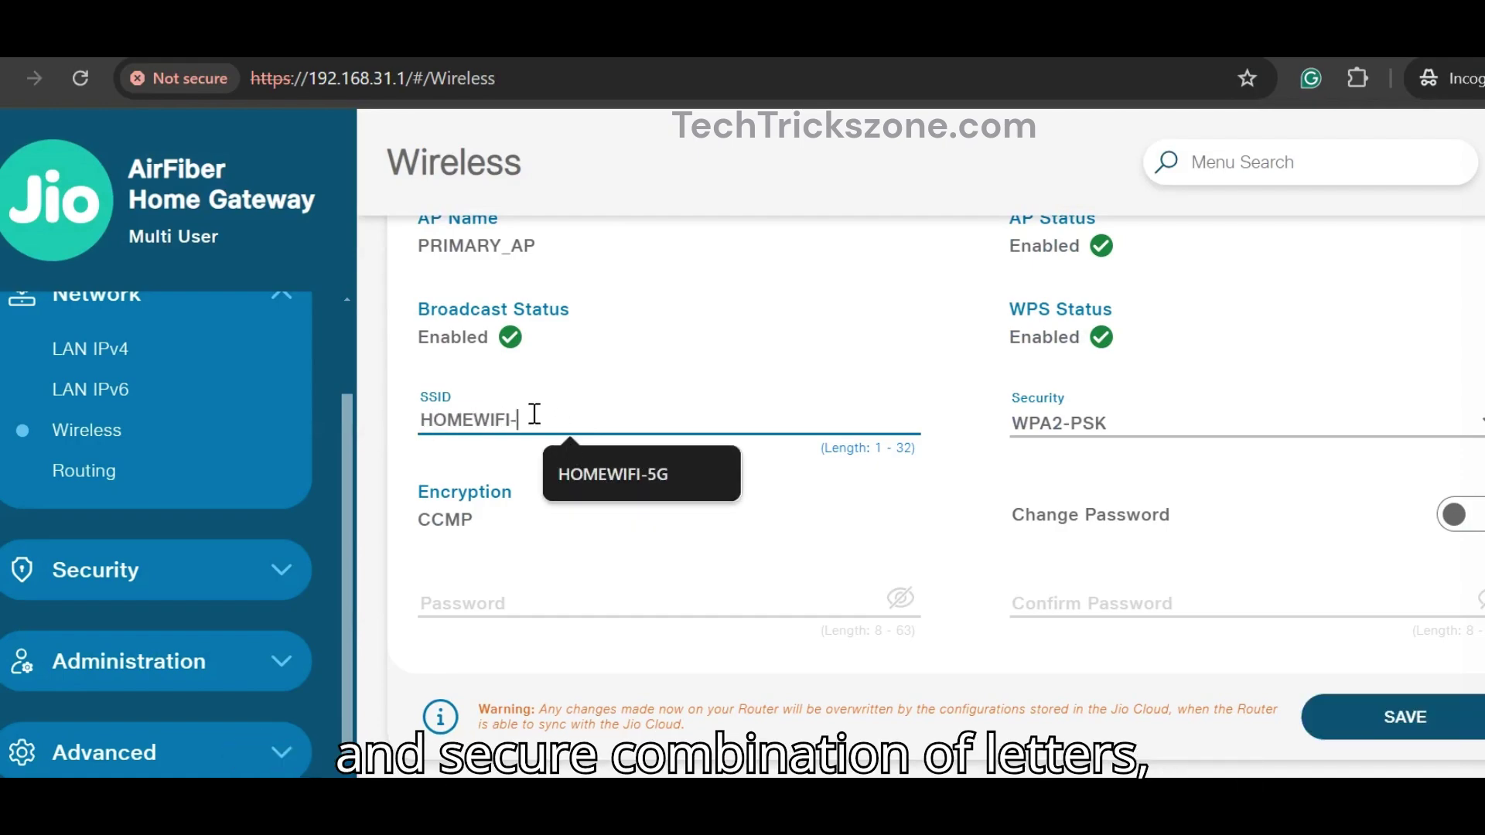
{"action": "type", "text": "JIO"}
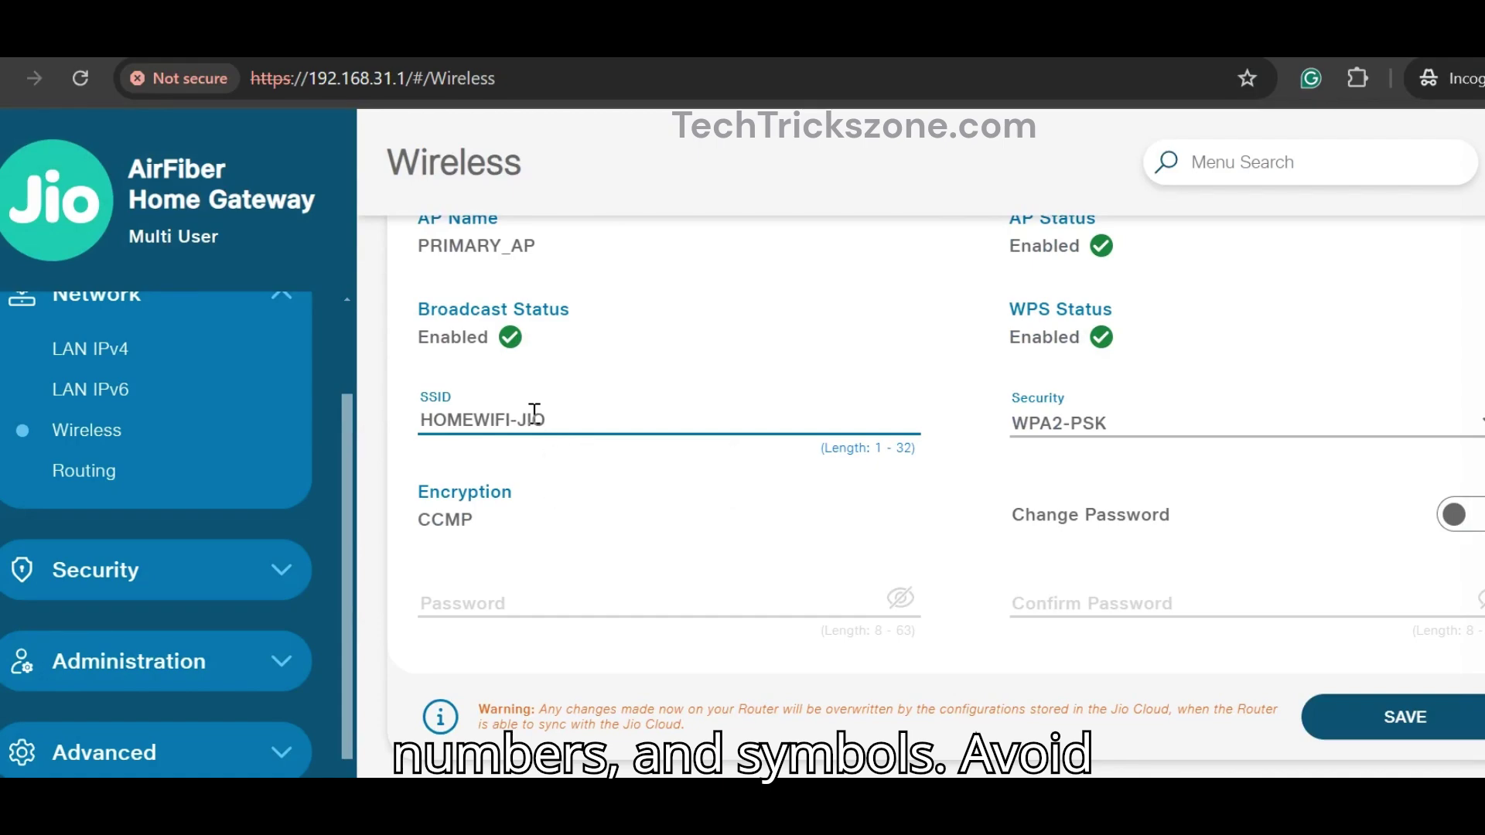
{"action": "left_click", "coordinate": [608, 580]}
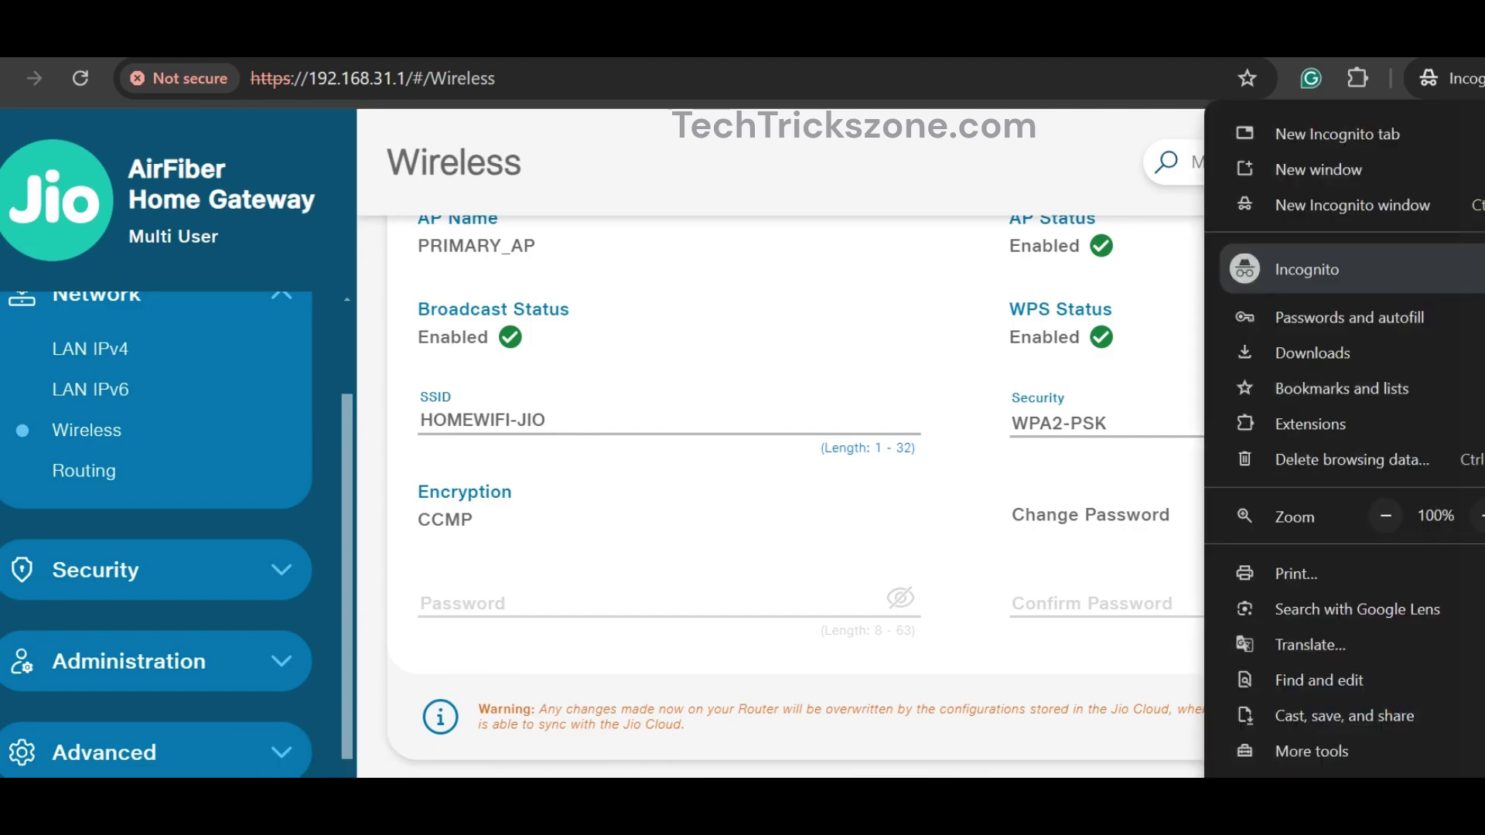
Step: Zoom the page to 90% and switch on the Change Password toggle
{"action": "key", "text": "alt+f"}
{"action": "left_click", "coordinate": [1386, 516]}
{"action": "left_click", "coordinate": [1002, 545]}
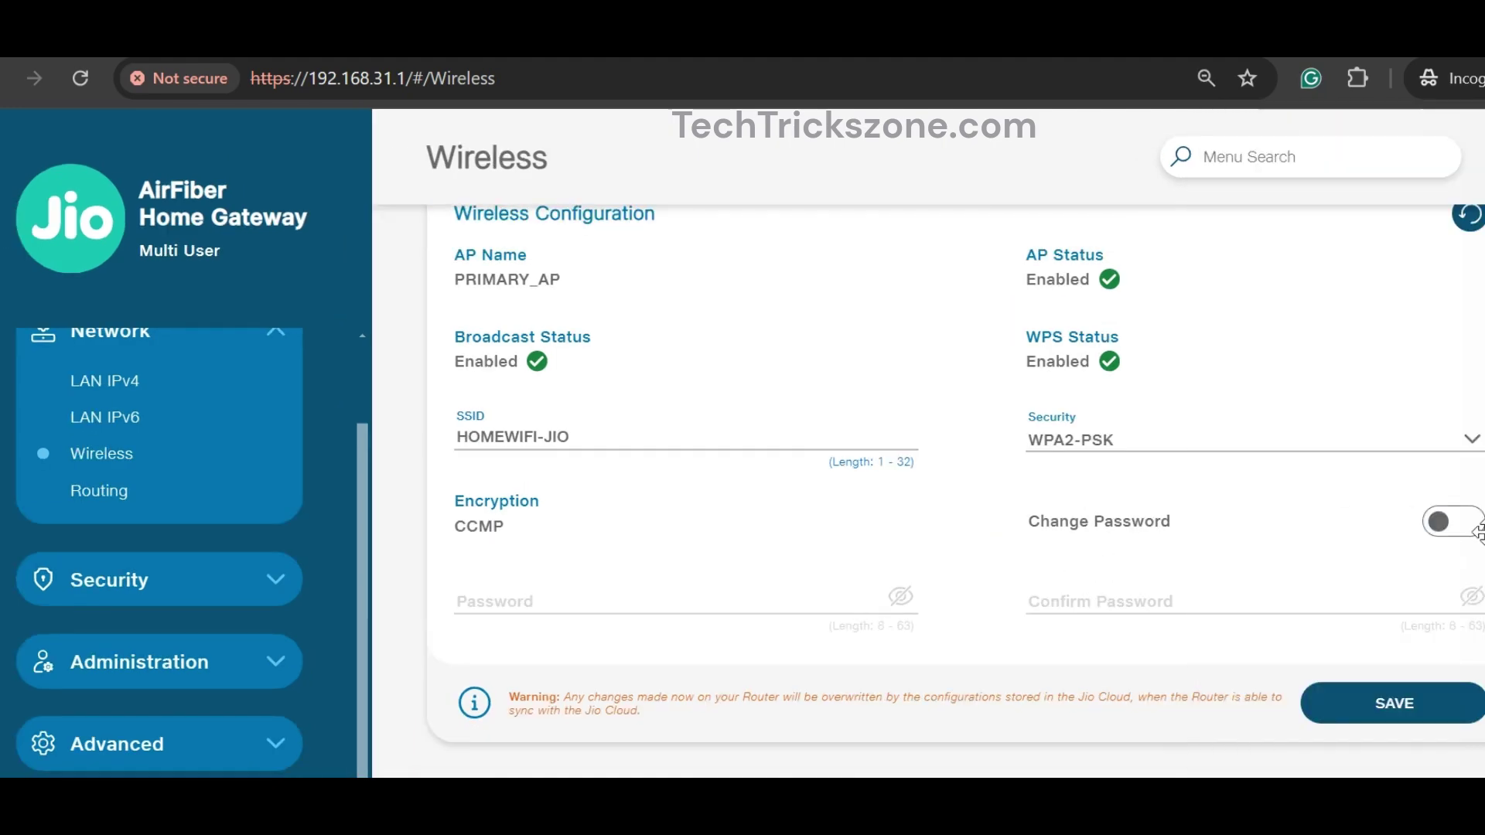
{"action": "left_click", "coordinate": [1453, 524]}
Step: Enter and retype the new Wi-Fi password in Password and Confirm Password, then save
{"action": "left_click", "coordinate": [578, 603]}
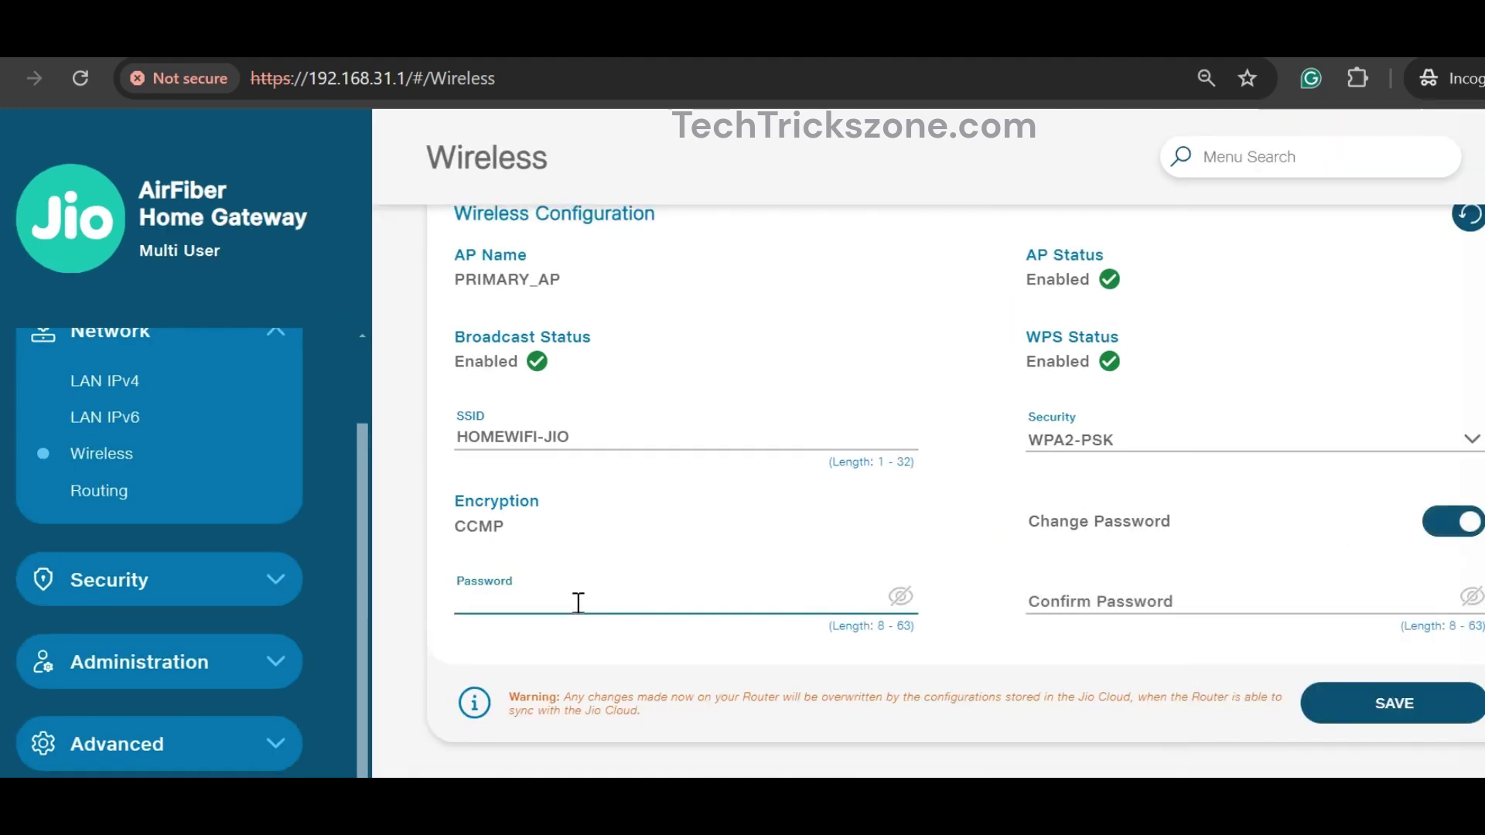
{"action": "type", "text": "•••"}
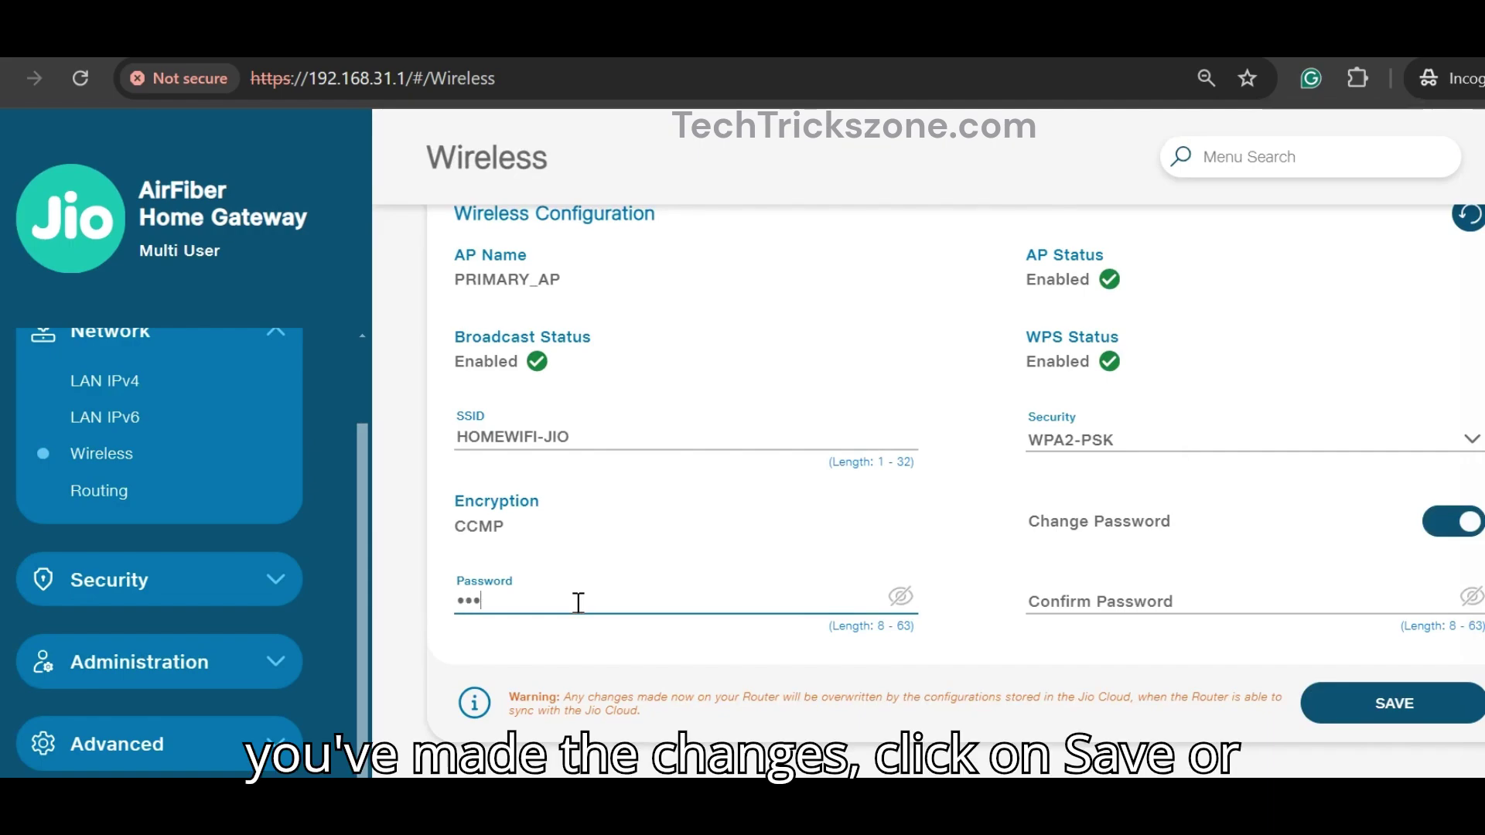
{"action": "type", "text": "•"}
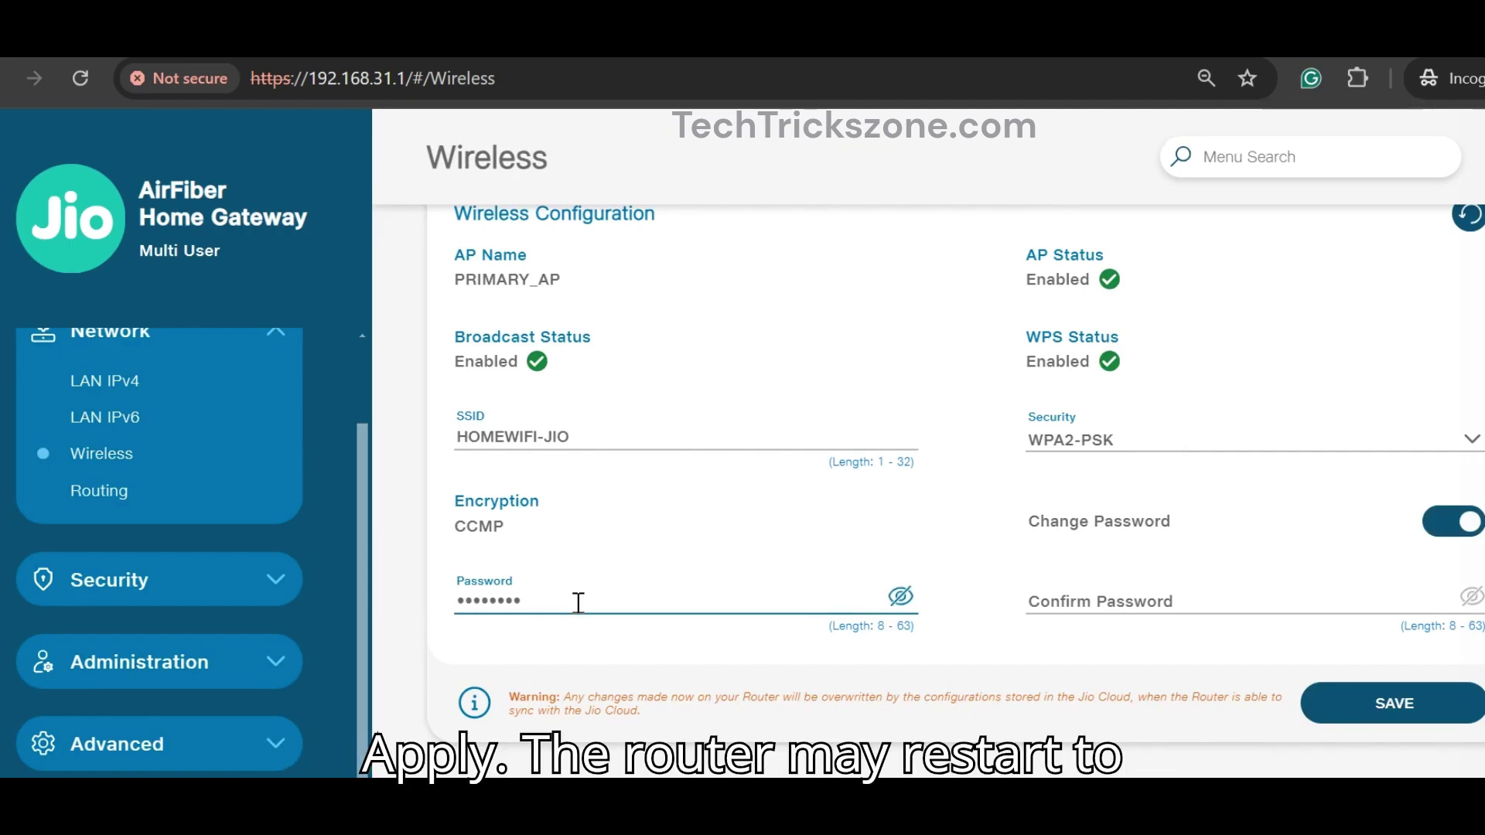
{"action": "key", "text": "Tab"}
{"action": "type", "text": "•"}
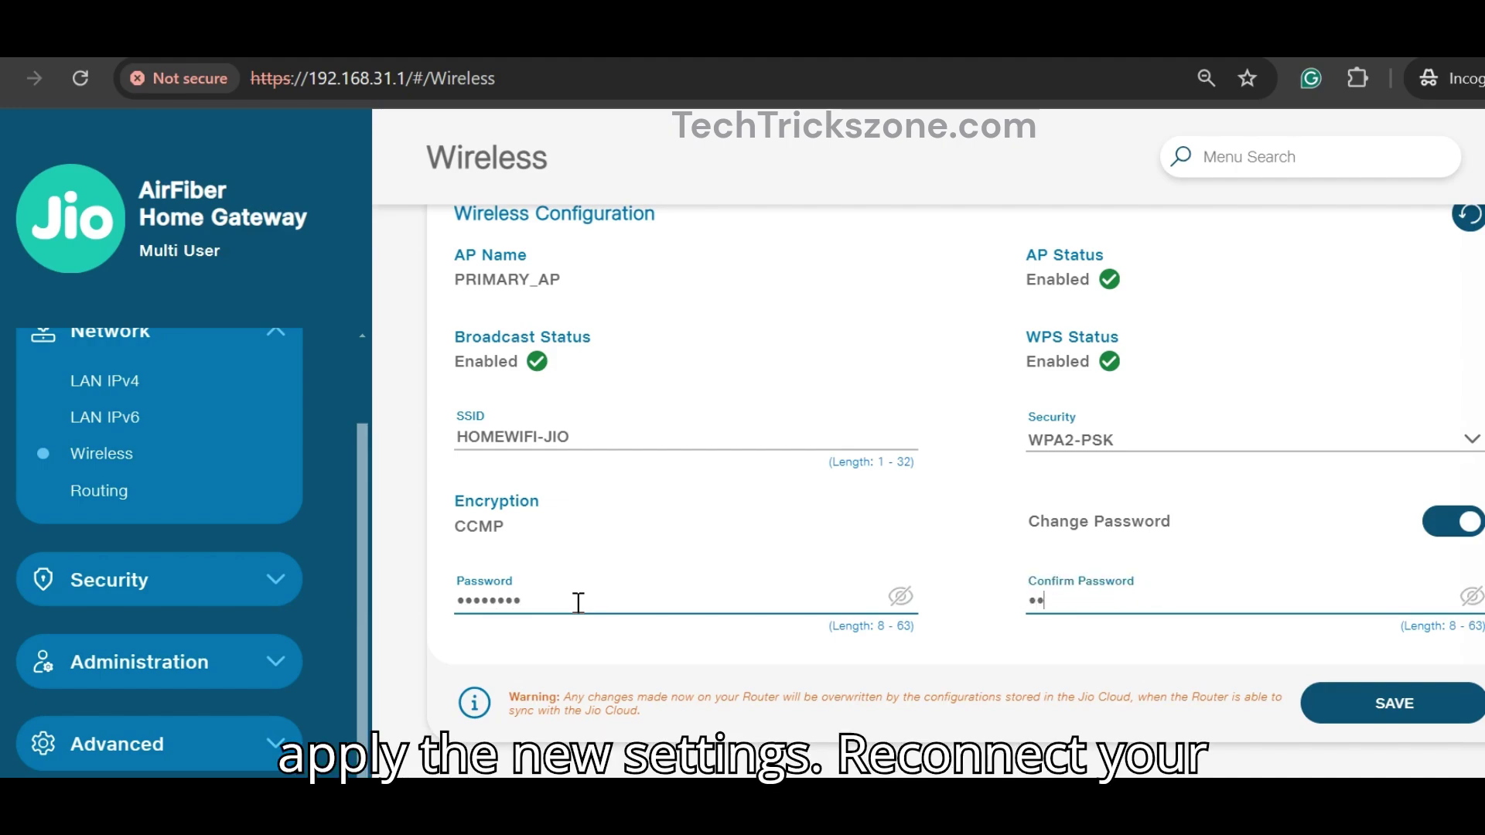
{"action": "type", "text": "•••••••"}
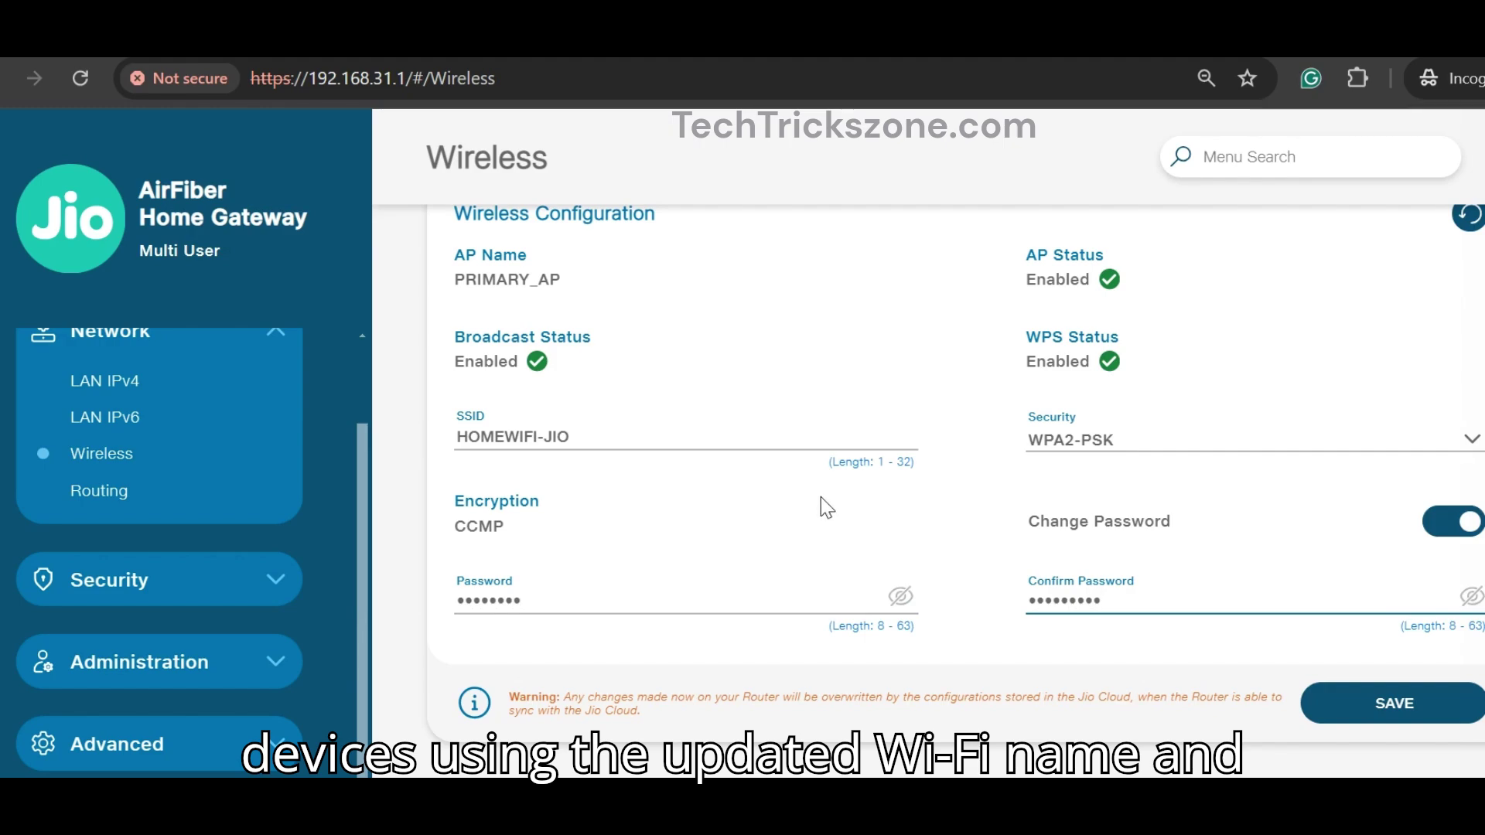
{"action": "left_click", "coordinate": [953, 467]}
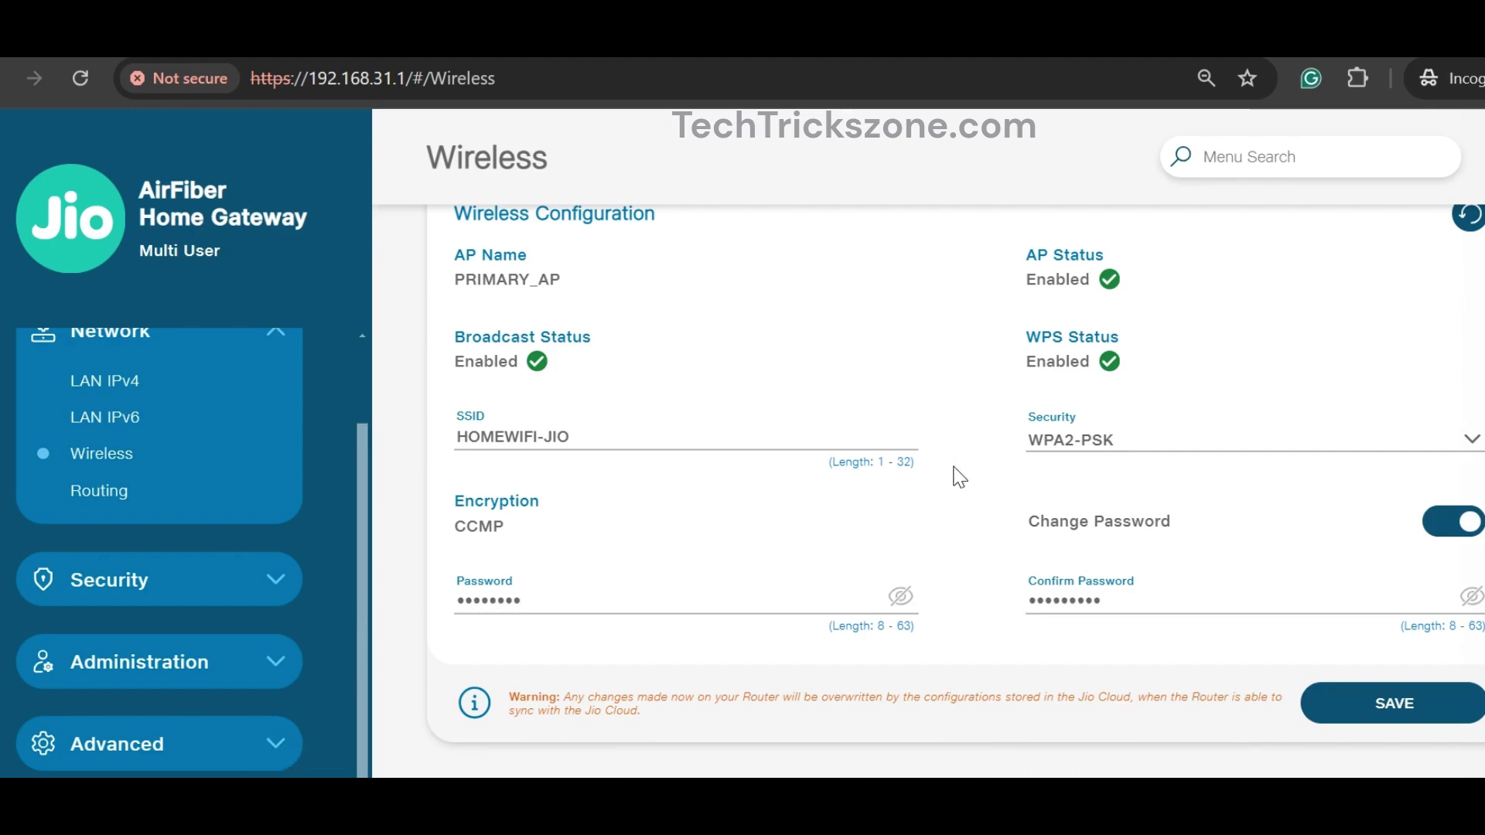
{"action": "double_click", "coordinate": [461, 600]}
{"action": "type", "text": "•••••"}
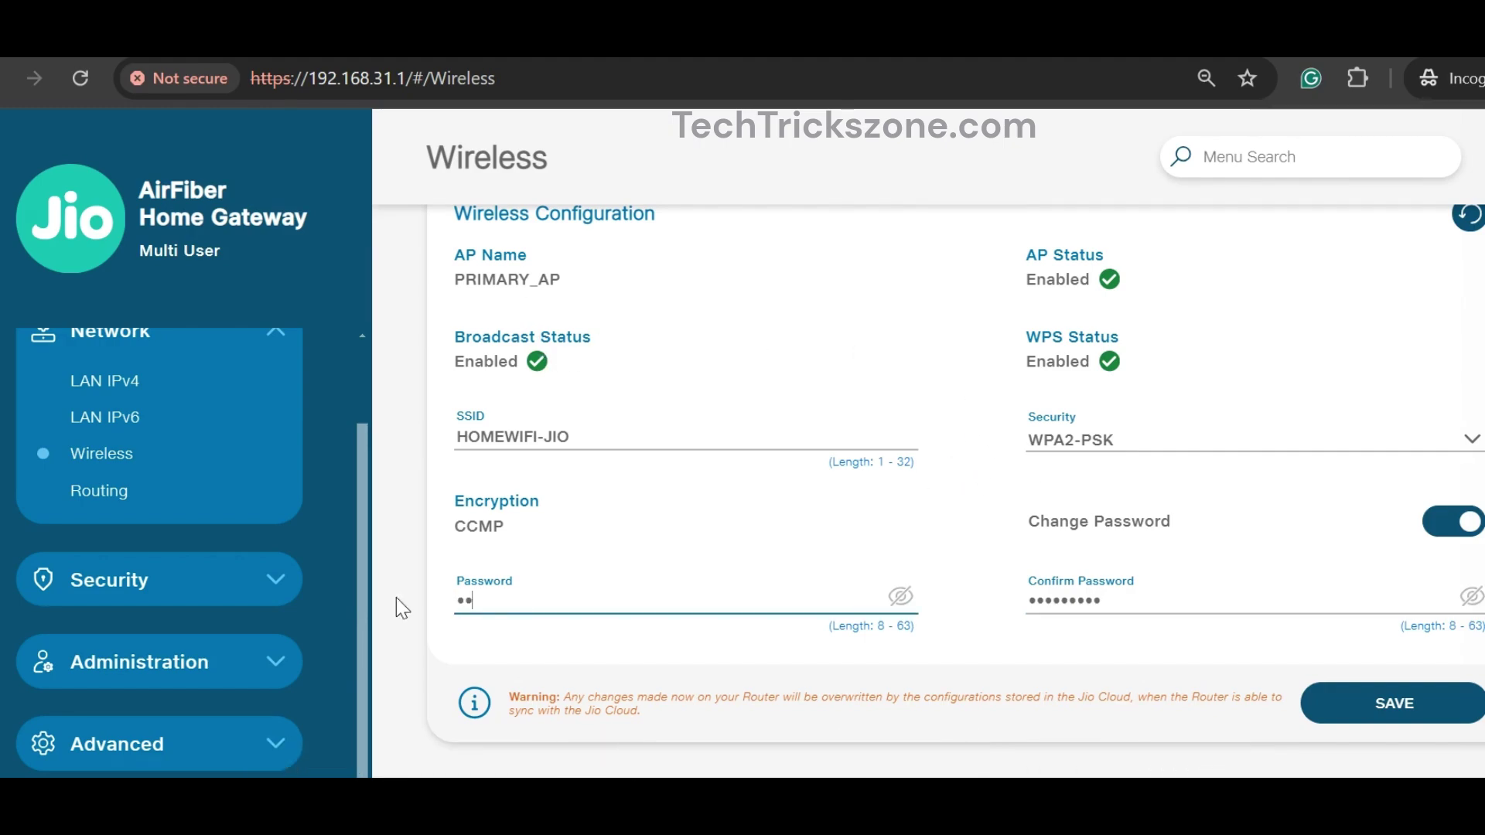
{"action": "type", "text": "••••"}
{"action": "left_click", "coordinate": [1134, 610]}
{"action": "double_click", "coordinate": [1134, 610]}
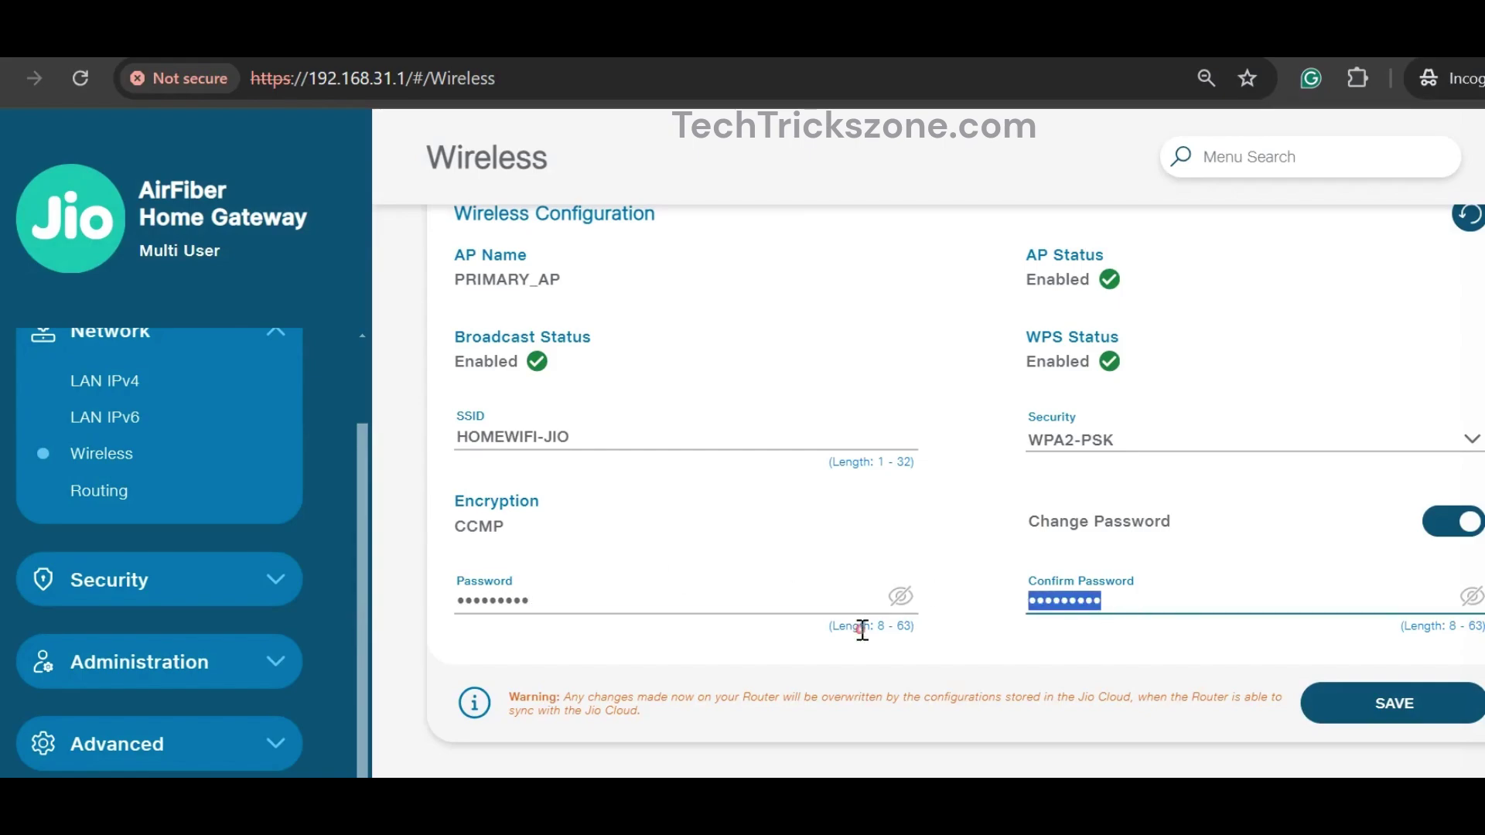
{"action": "type", "text": "••••••"}
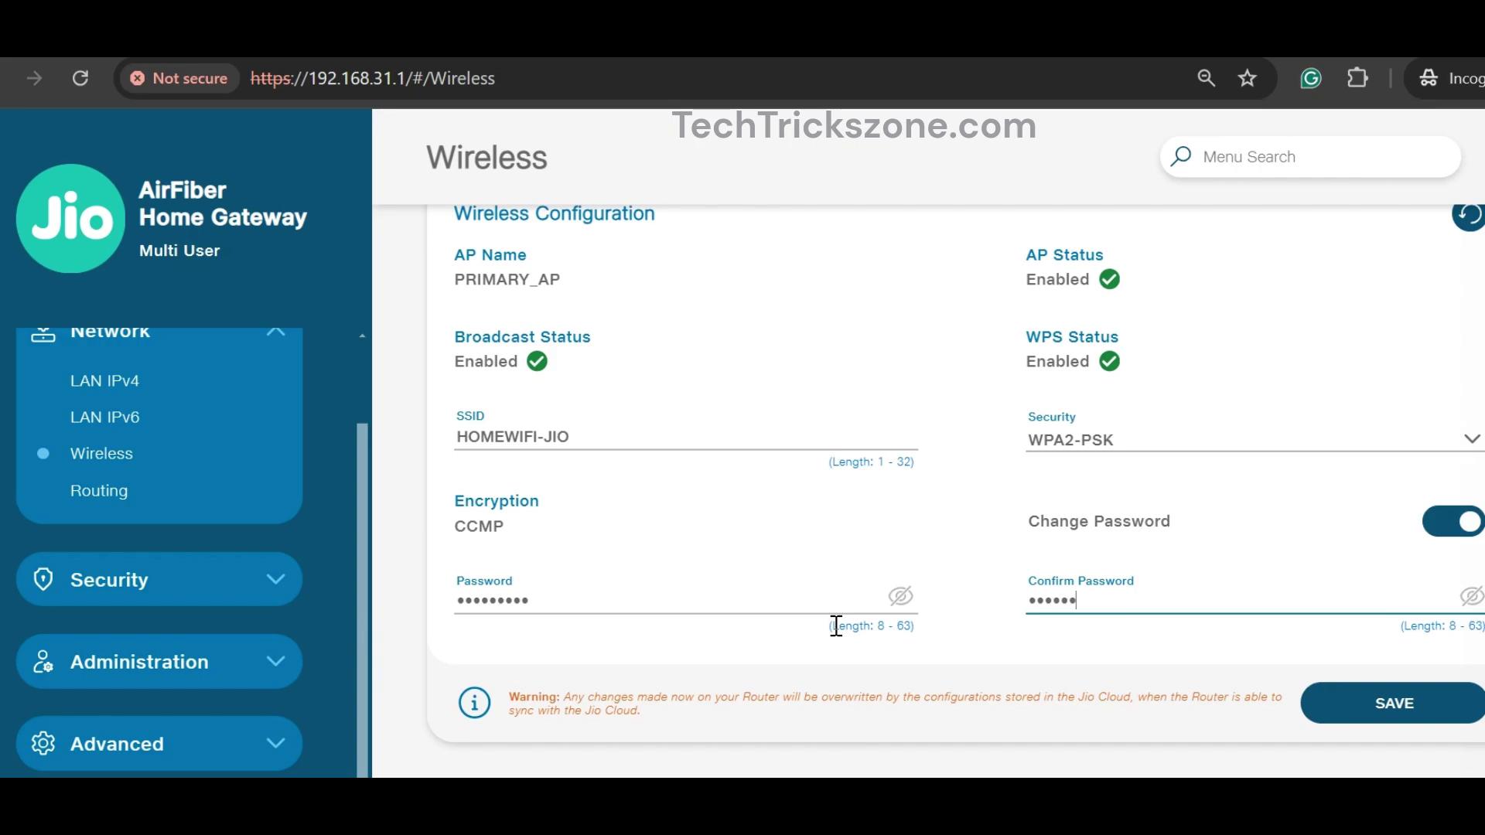
{"action": "left_click", "coordinate": [1402, 701]}
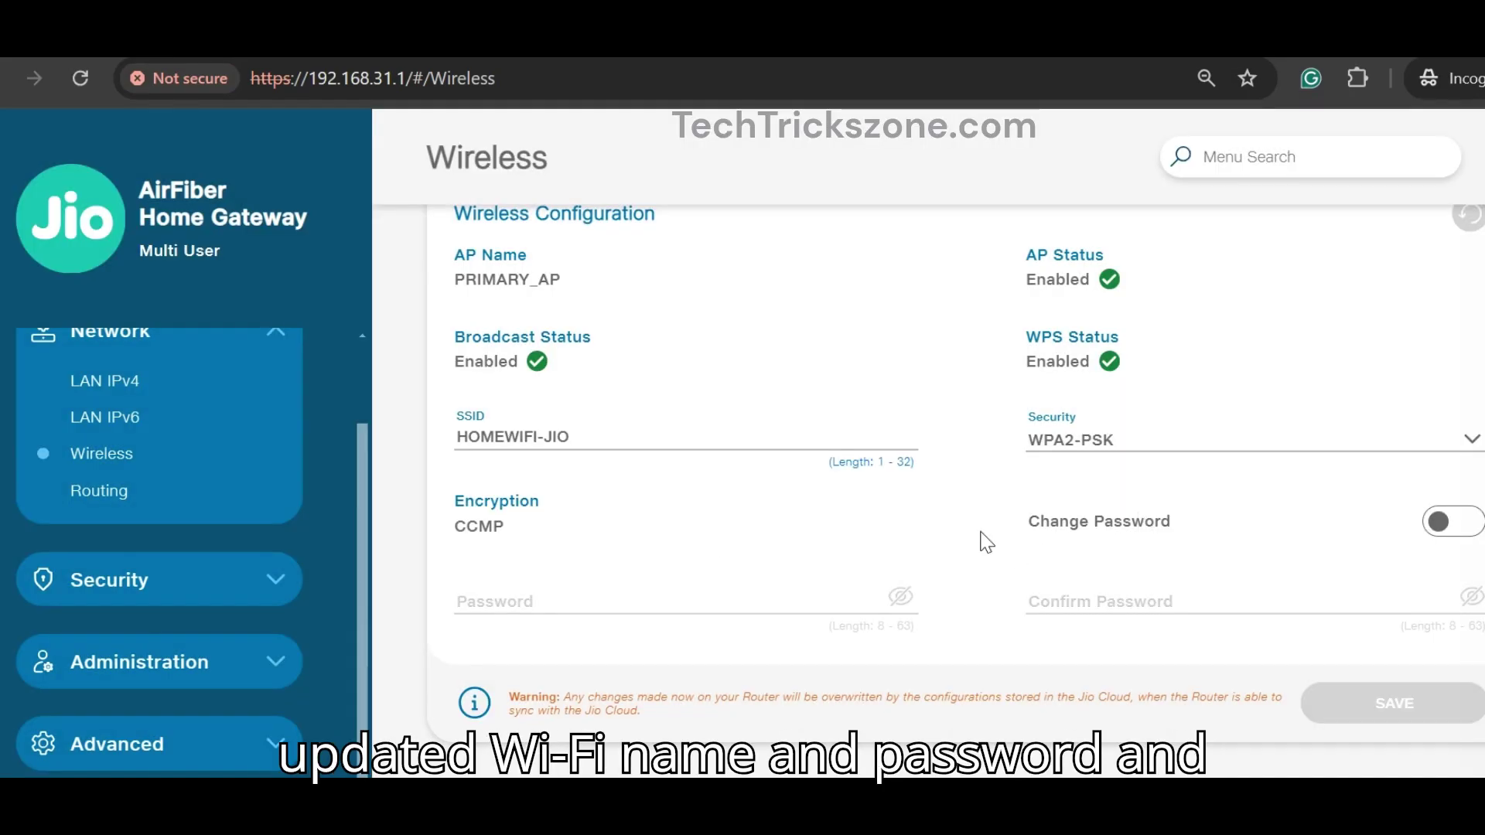
Step: Reload the Wireless settings page and dismiss the Jio Cloud sync warning
{"action": "left_click", "coordinate": [108, 452]}
{"action": "left_click", "coordinate": [877, 573]}
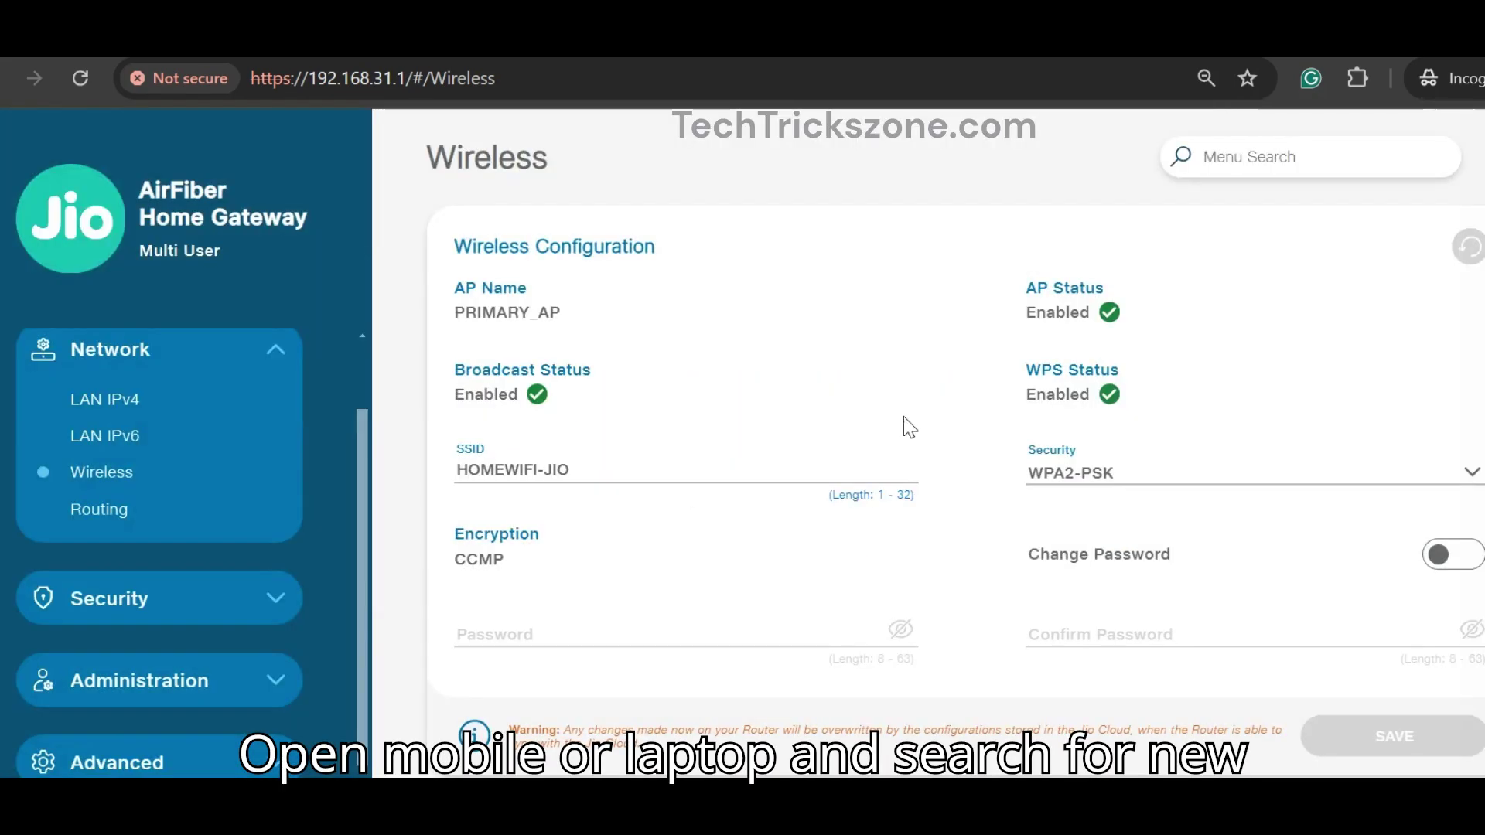
{"action": "scroll", "coordinate": [796, 447], "scroll_direction": "down", "scroll_amount": 1}
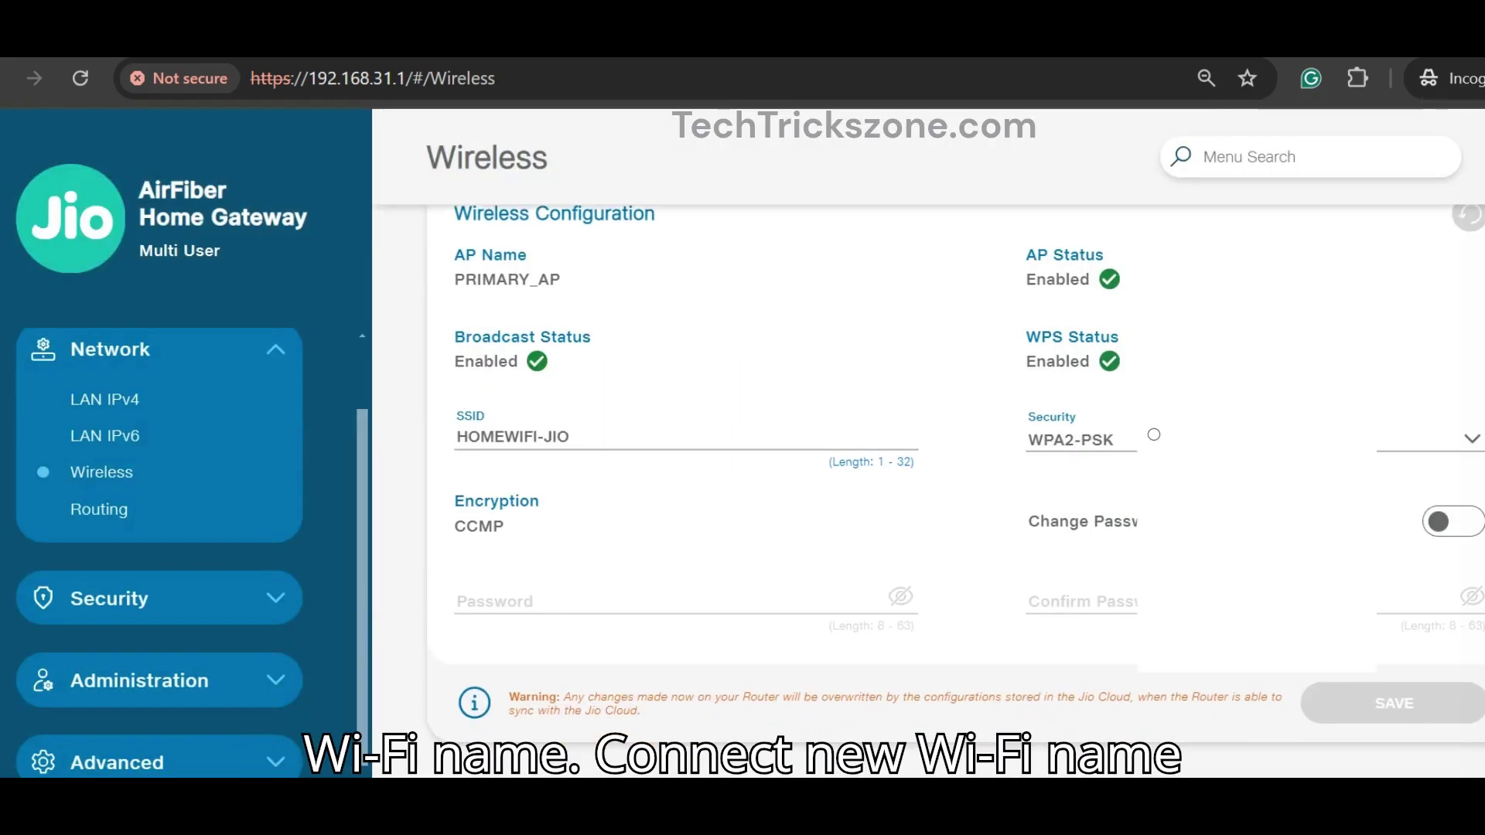
Step: Connect the laptop to HOMEWIFI-JIO using the new network security key
{"action": "key", "text": "super+a"}
{"action": "left_click", "coordinate": [1235, 397]}
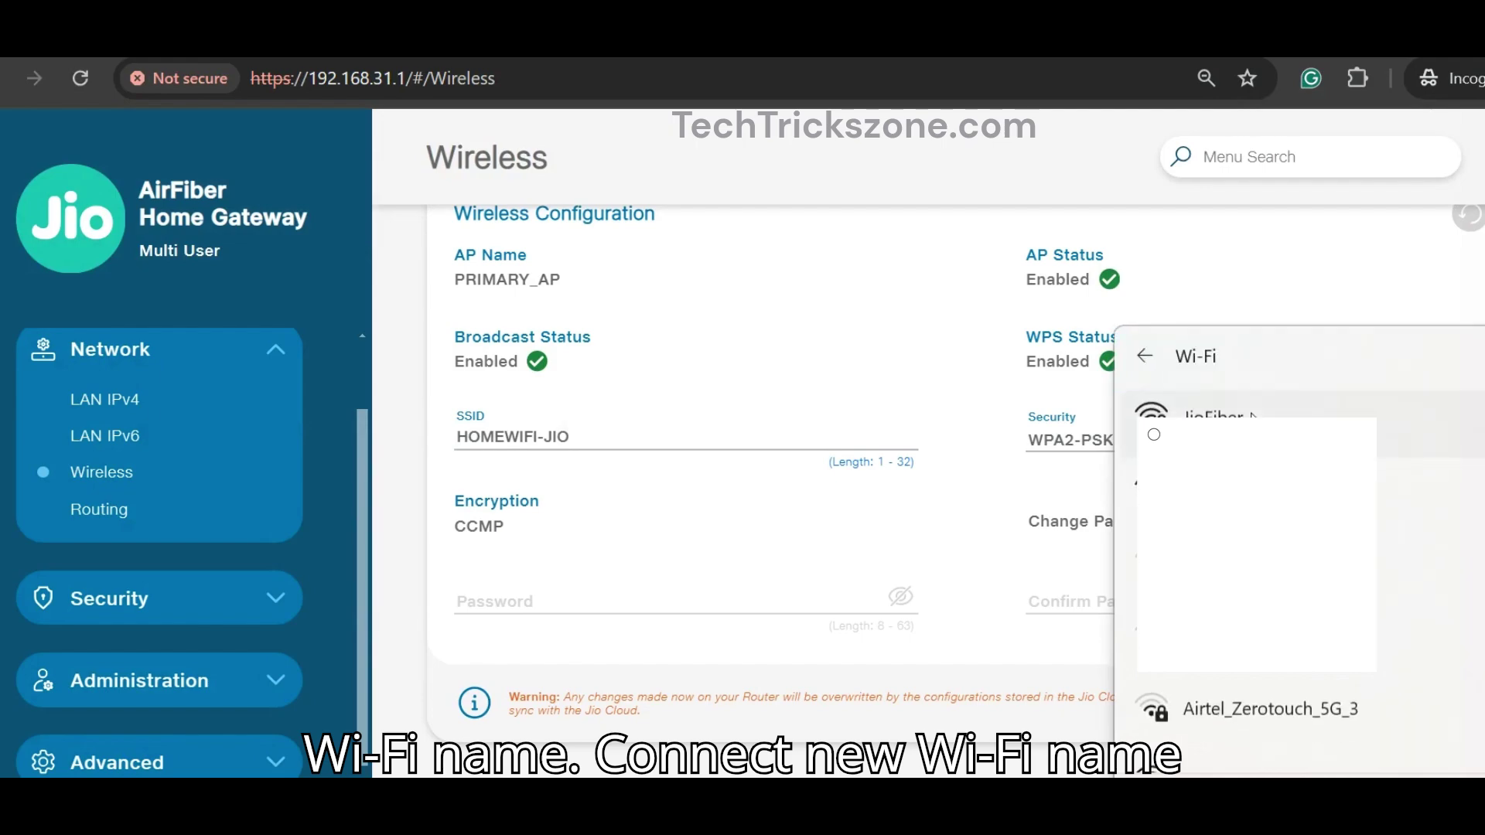
{"action": "scroll", "coordinate": [1300, 542], "scroll_direction": "down", "scroll_amount": 1}
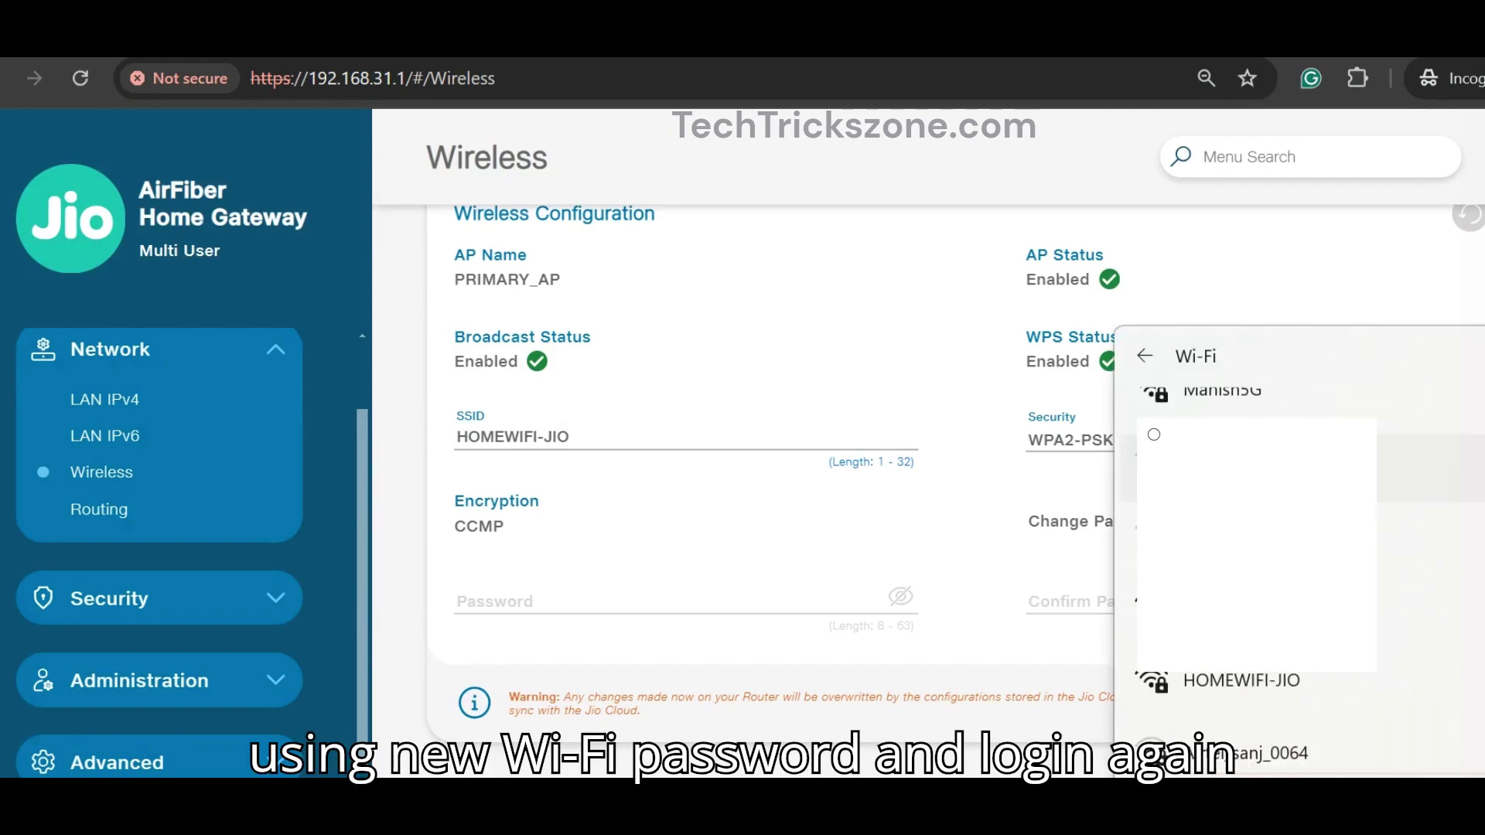
{"action": "left_click", "coordinate": [1407, 467]}
{"action": "left_click", "coordinate": [1399, 738]}
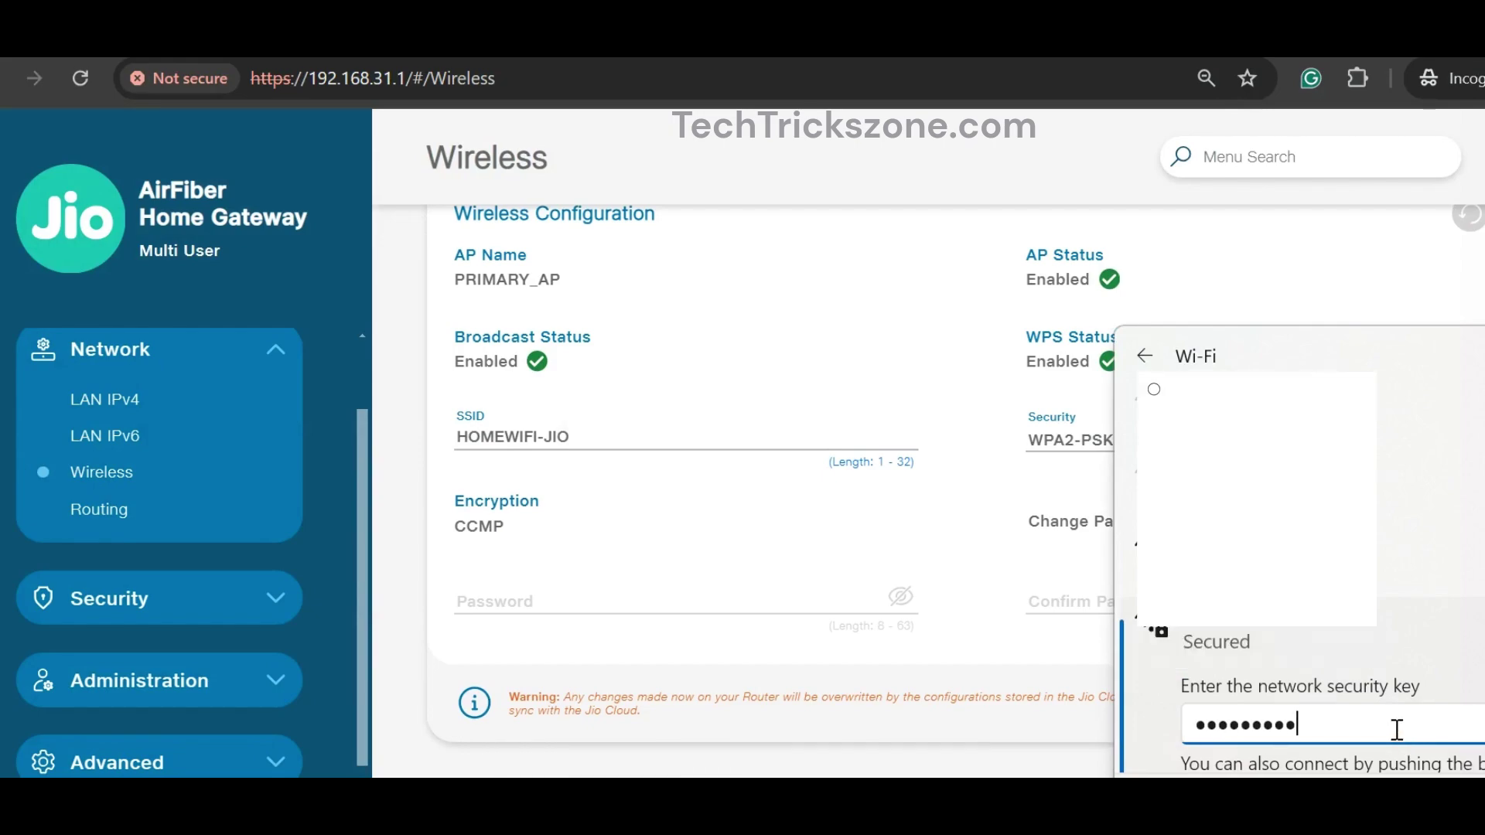
{"action": "key", "text": "Return"}
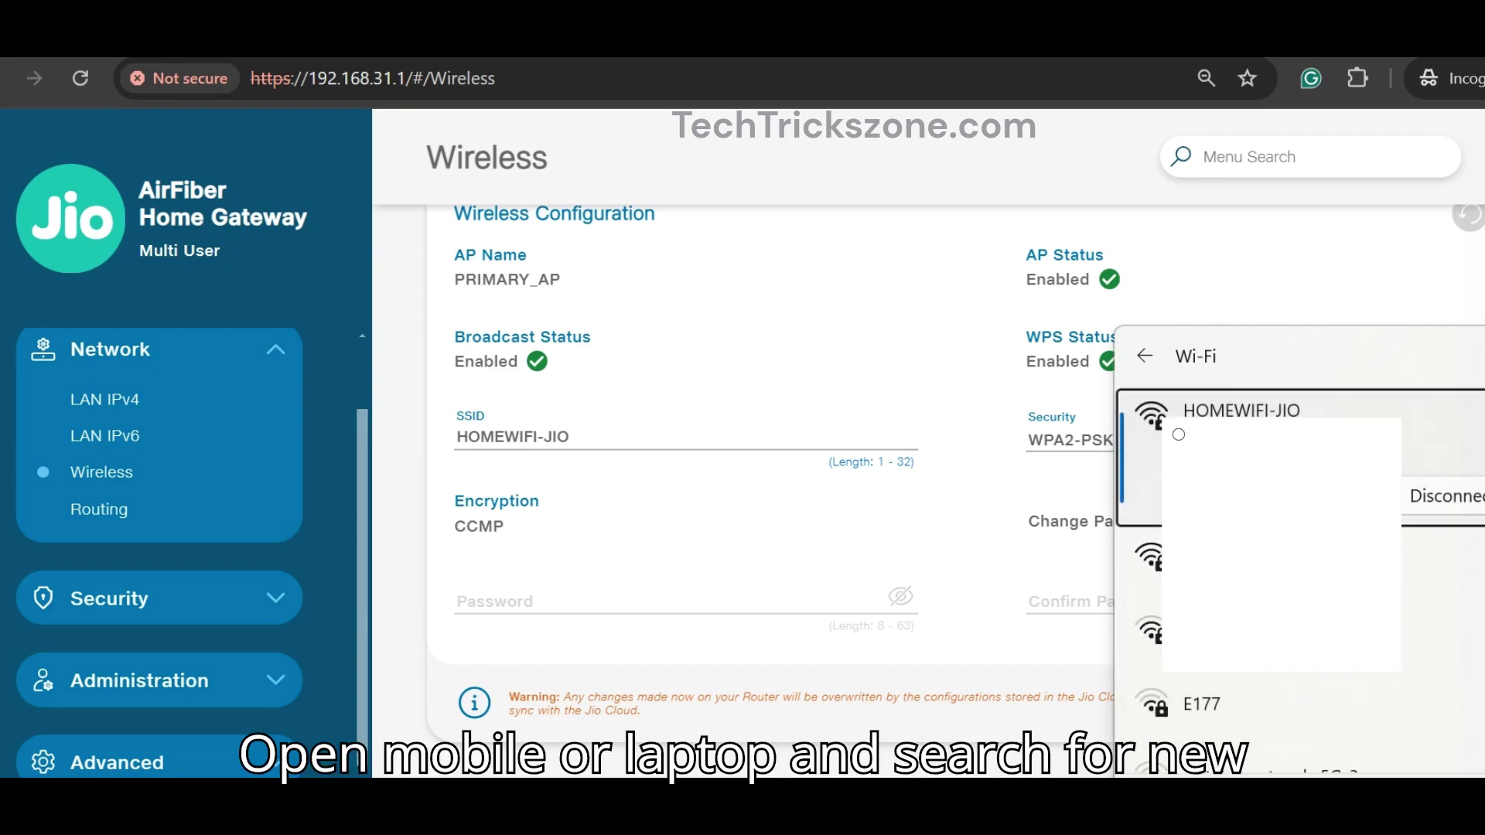
Step: Close the Wi-Fi list, reload the router page past the sync warning, and expand Administration
{"action": "left_click", "coordinate": [896, 515]}
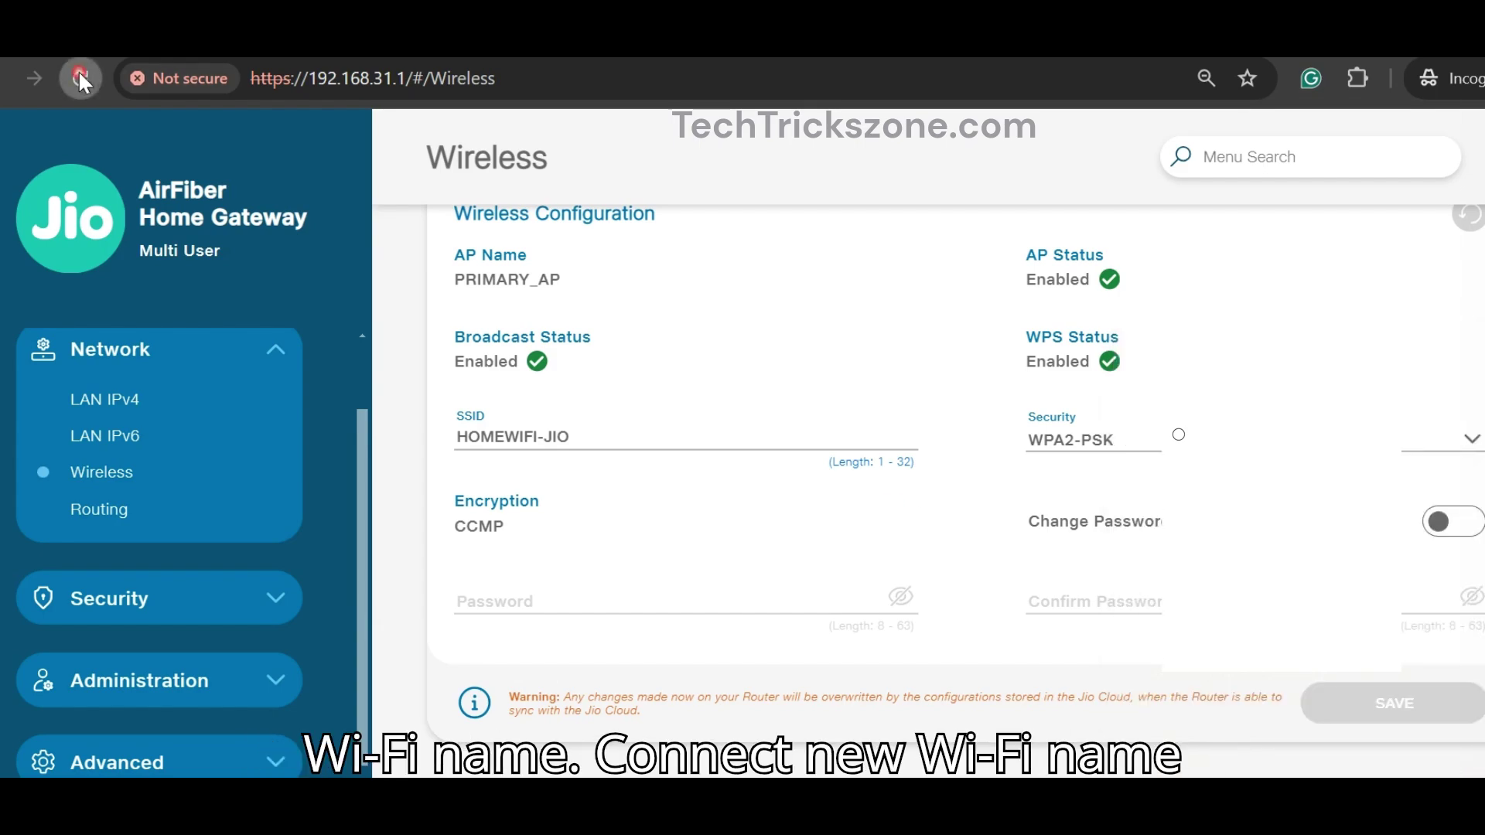
{"action": "left_click", "coordinate": [80, 78]}
{"action": "left_click", "coordinate": [909, 595]}
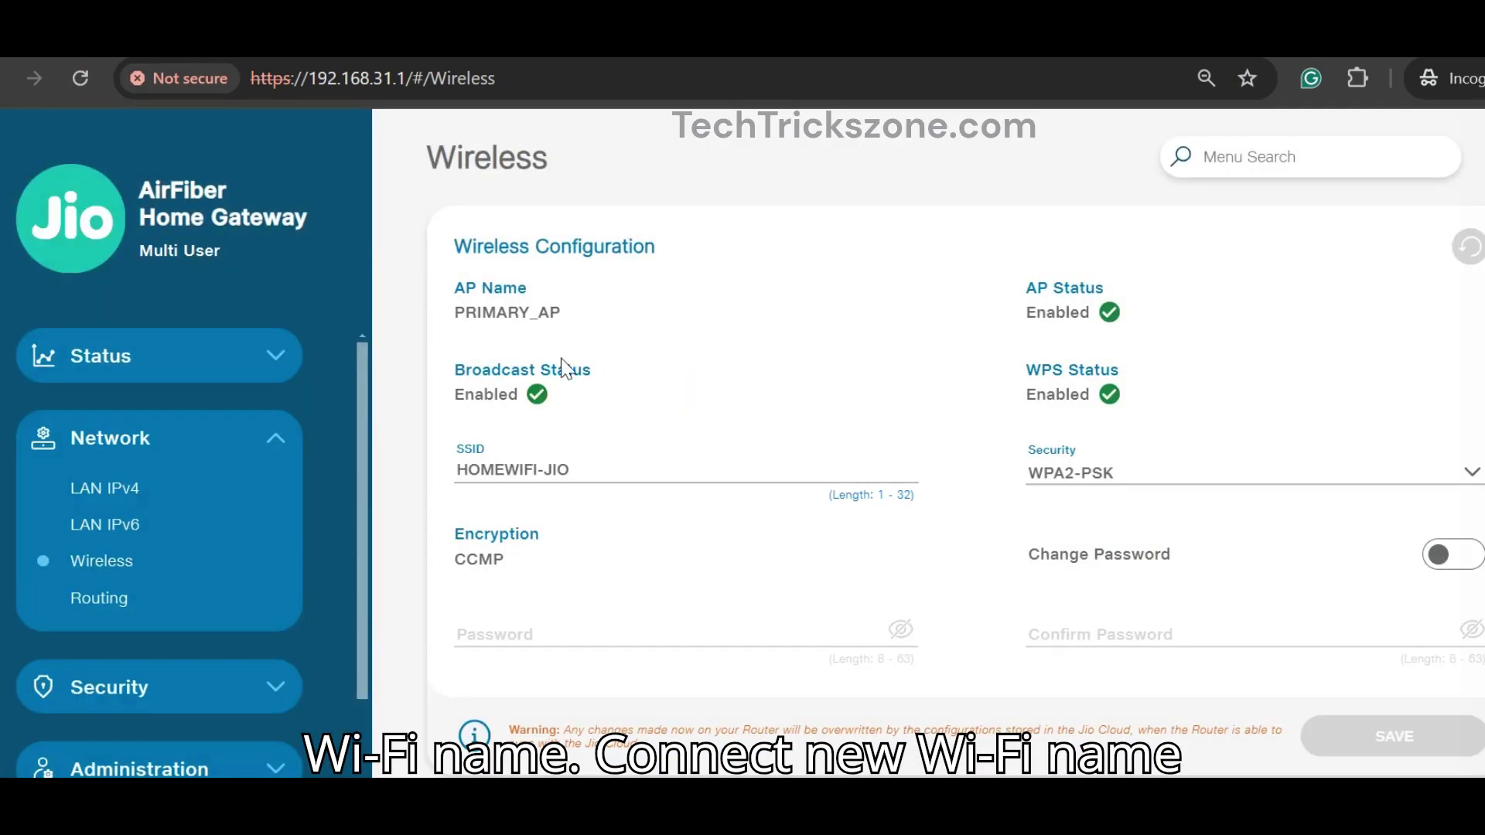
{"action": "scroll", "coordinate": [756, 407], "scroll_direction": "down", "scroll_amount": 1}
{"action": "scroll", "coordinate": [271, 466], "scroll_direction": "down", "scroll_amount": 2}
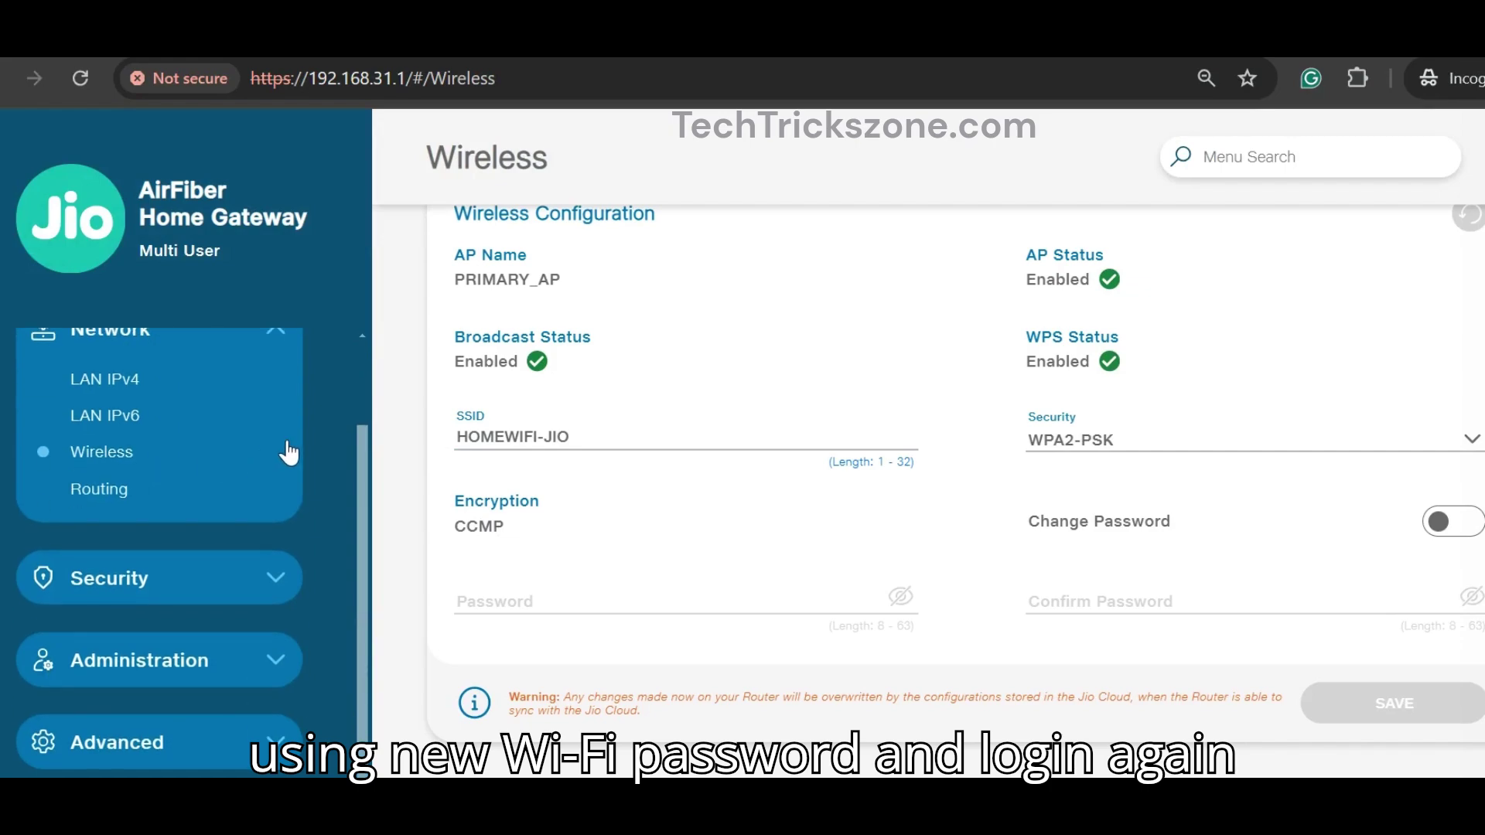
{"action": "left_click", "coordinate": [249, 651]}
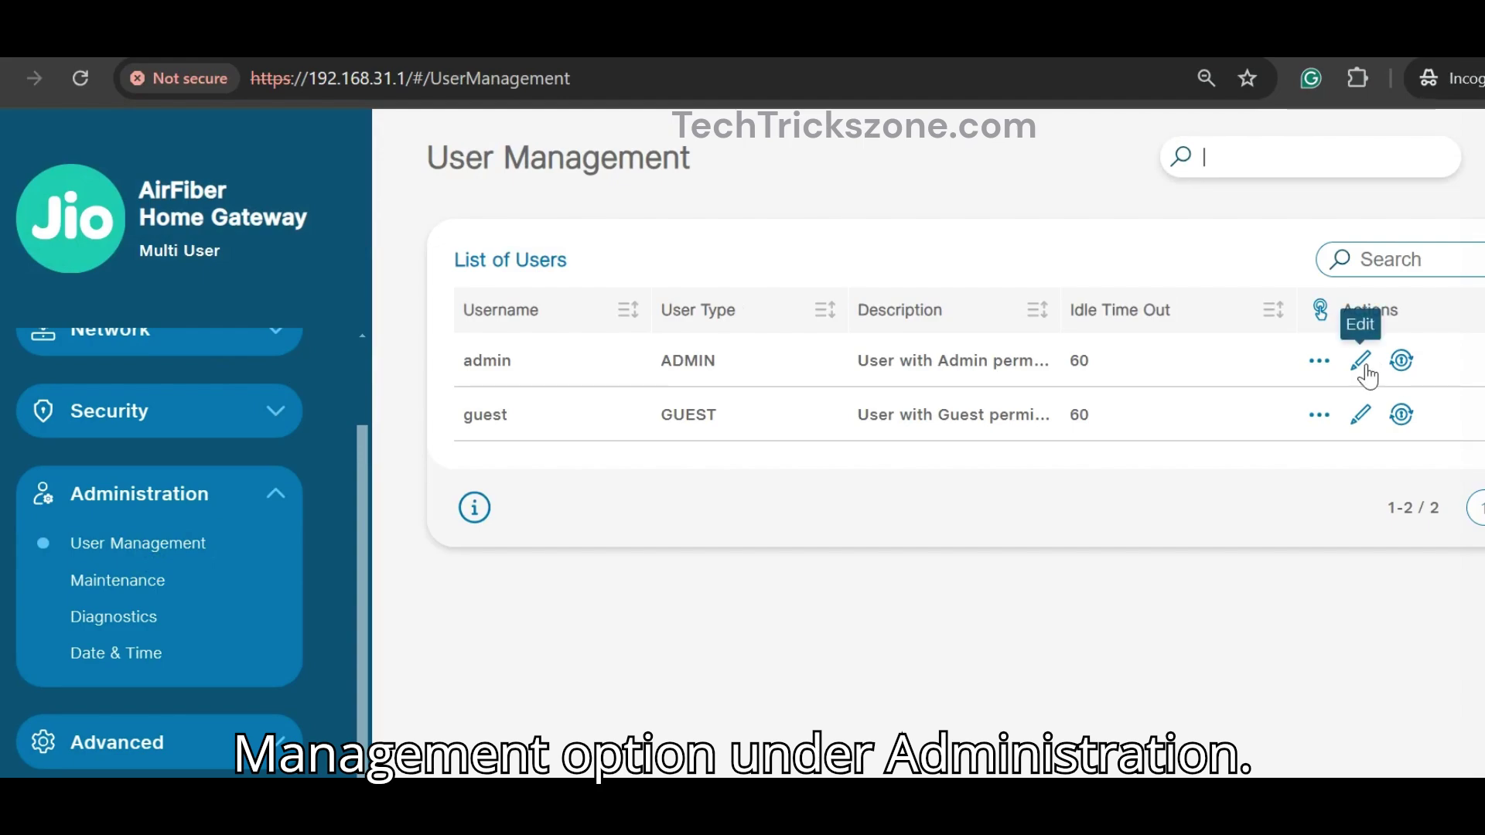
Step: Inspect the guest account's Edit settings, opening and closing them twice without changes
{"action": "left_click", "coordinate": [1362, 416]}
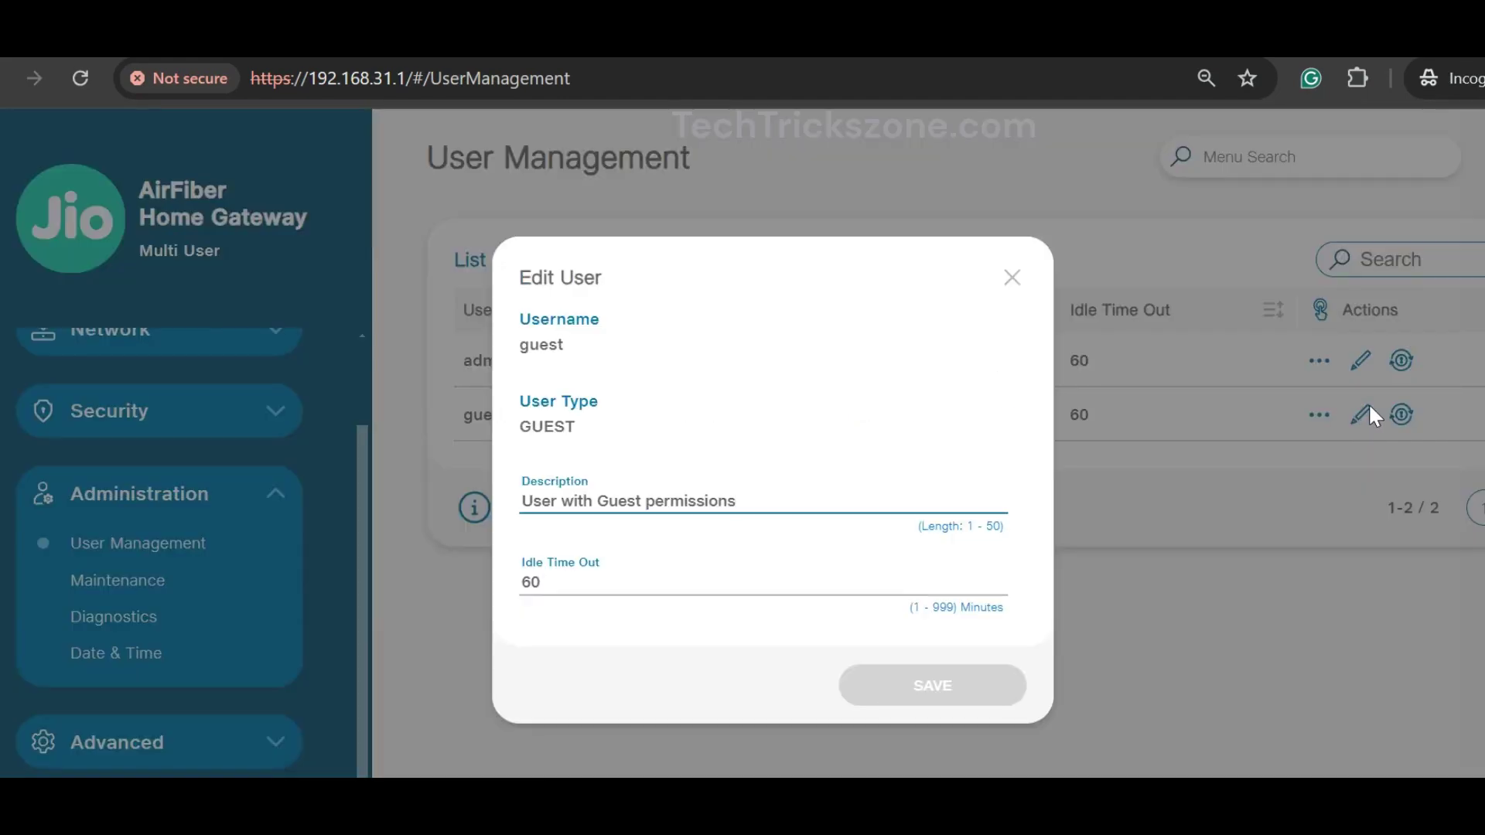
{"action": "left_click", "coordinate": [1008, 280]}
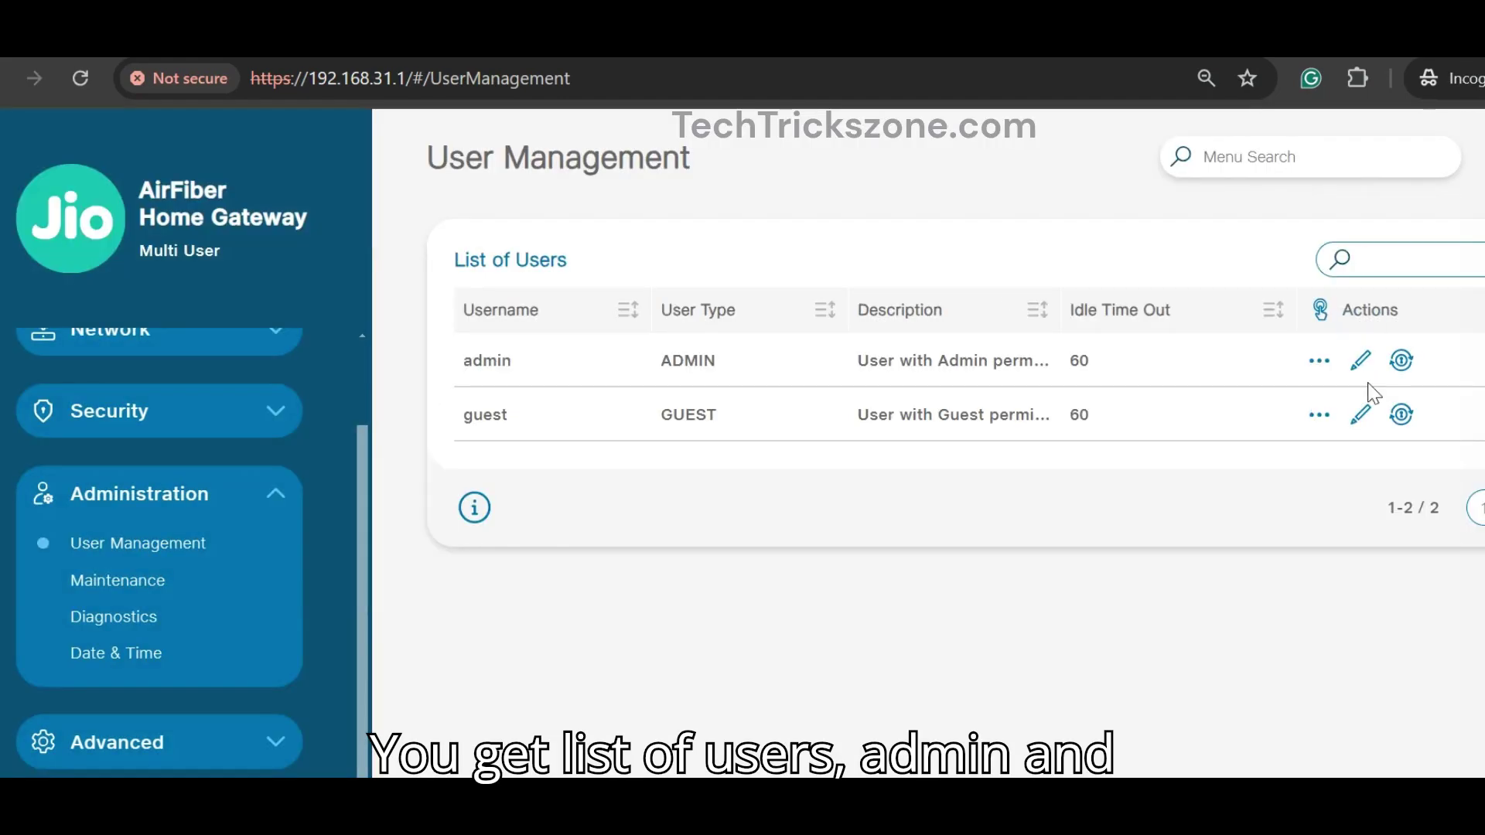
{"action": "left_click", "coordinate": [1361, 415]}
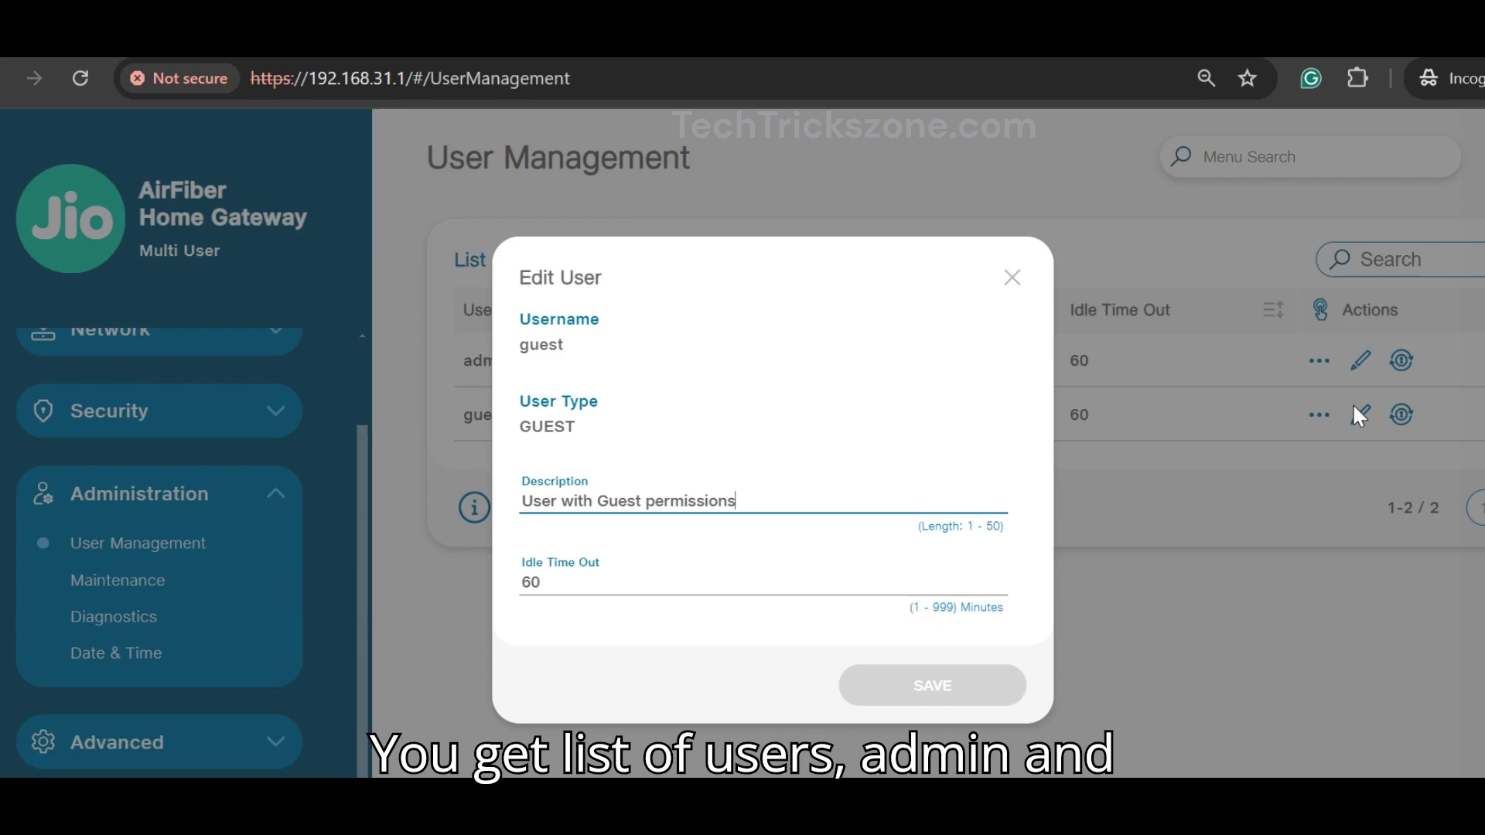
{"action": "left_click", "coordinate": [580, 419]}
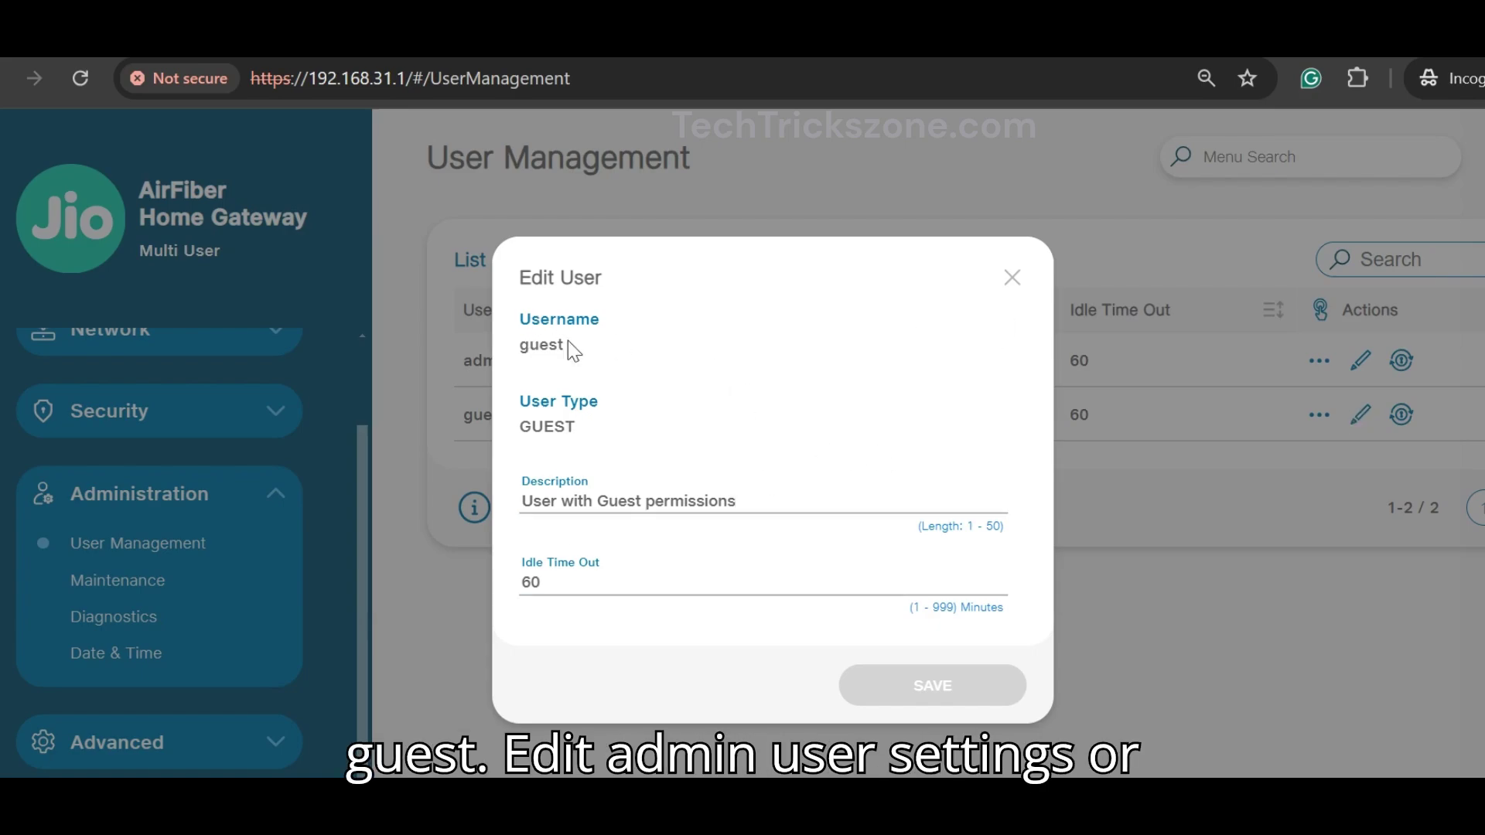
{"action": "left_click", "coordinate": [606, 351]}
{"action": "left_click", "coordinate": [1012, 277]}
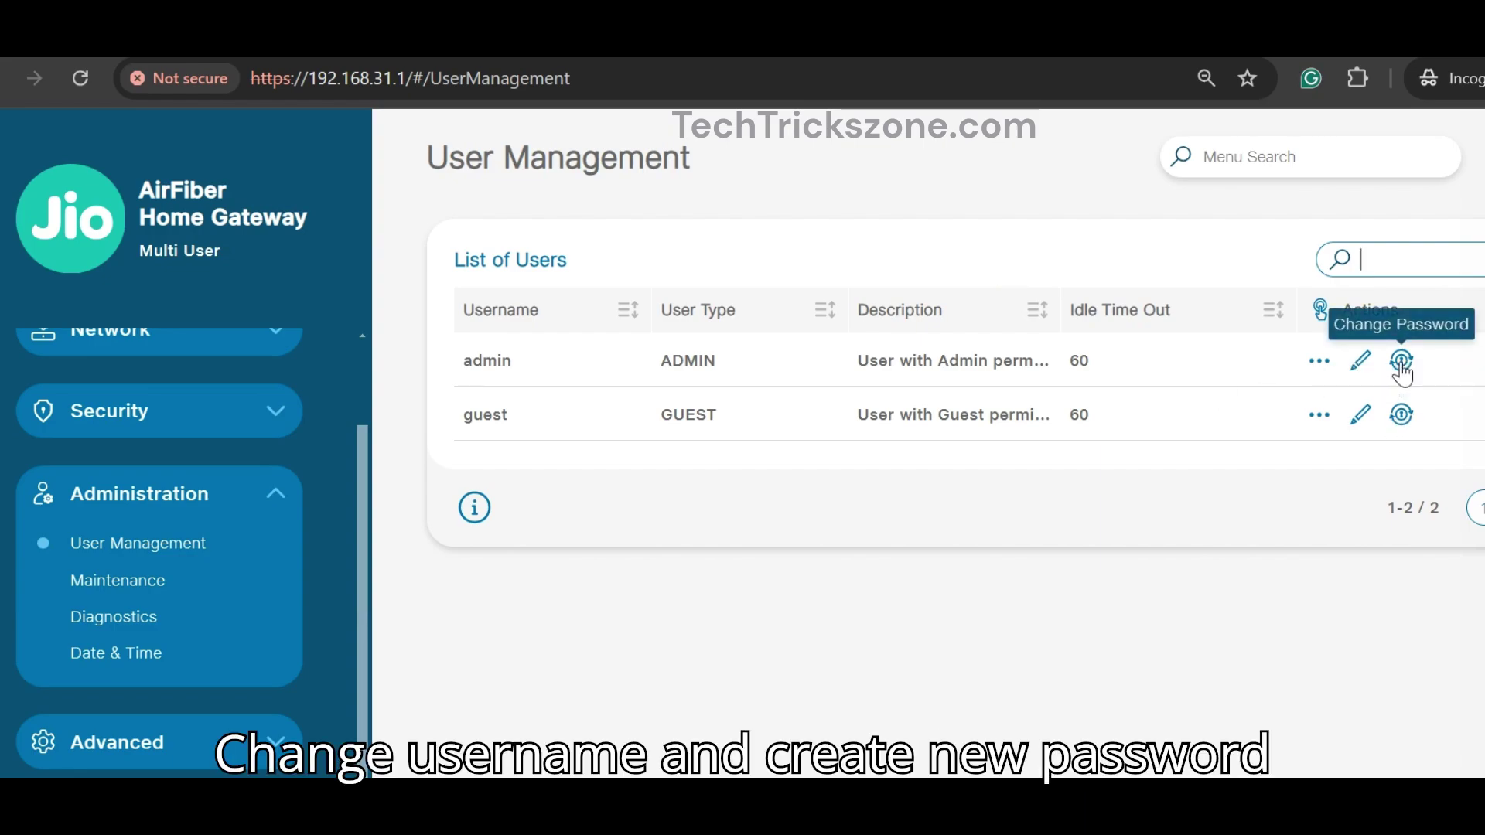
Step: Give the guest account a new login password, confirm it, and save
{"action": "left_click", "coordinate": [1401, 416]}
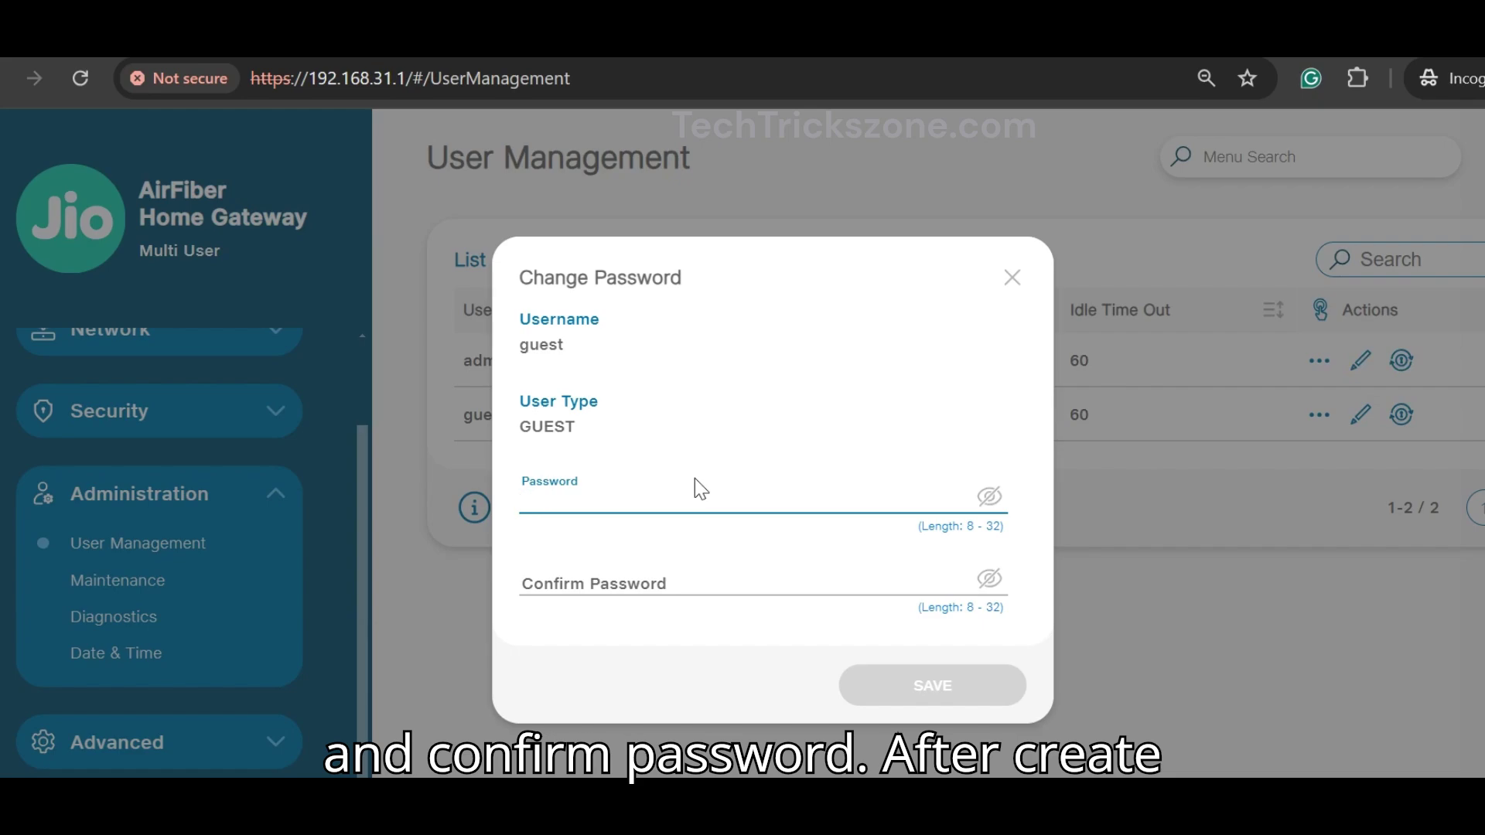
{"action": "type", "text": "••"}
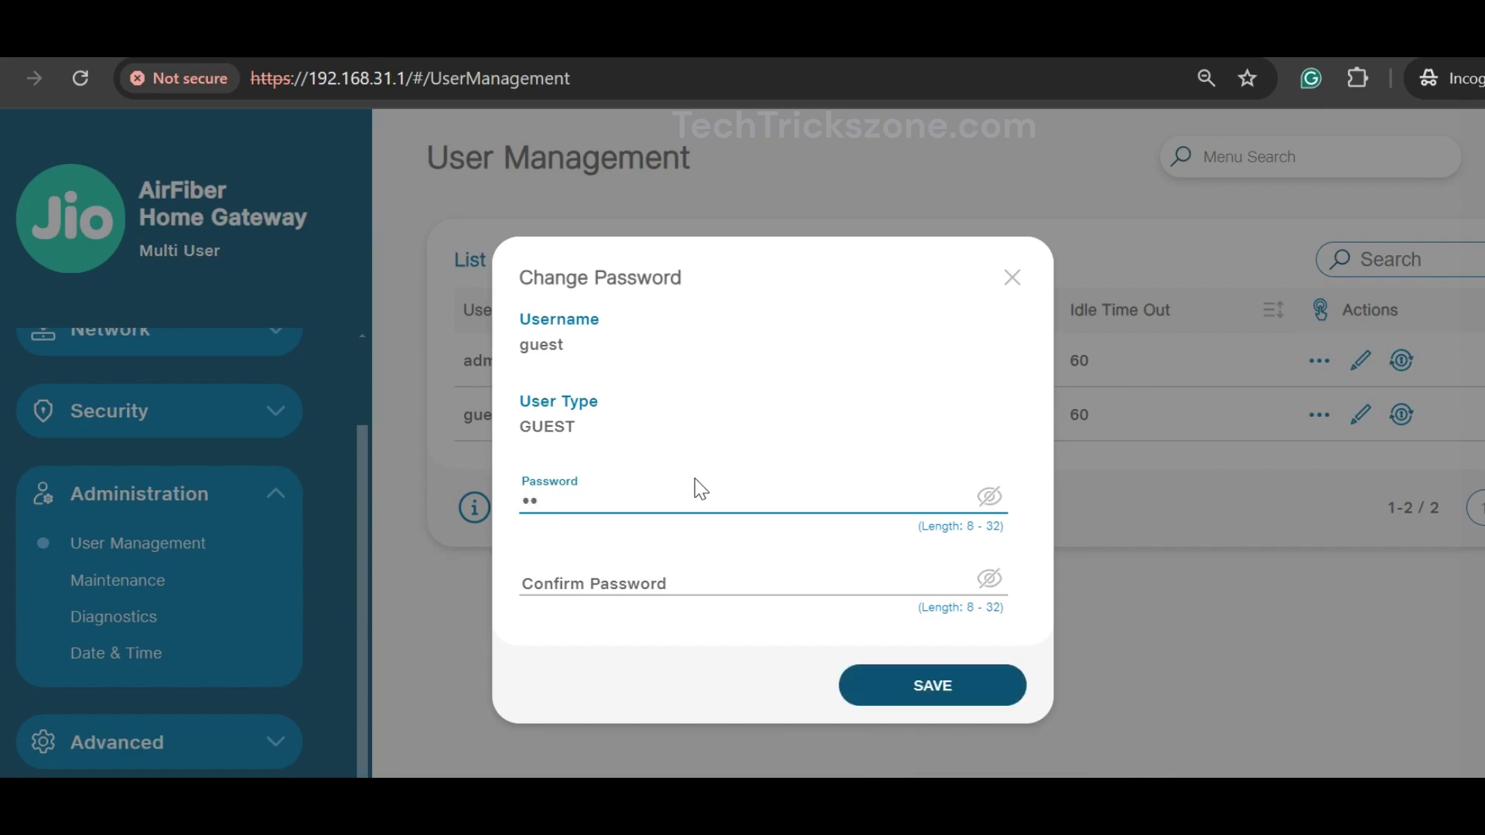
{"action": "type", "text": "••••••"}
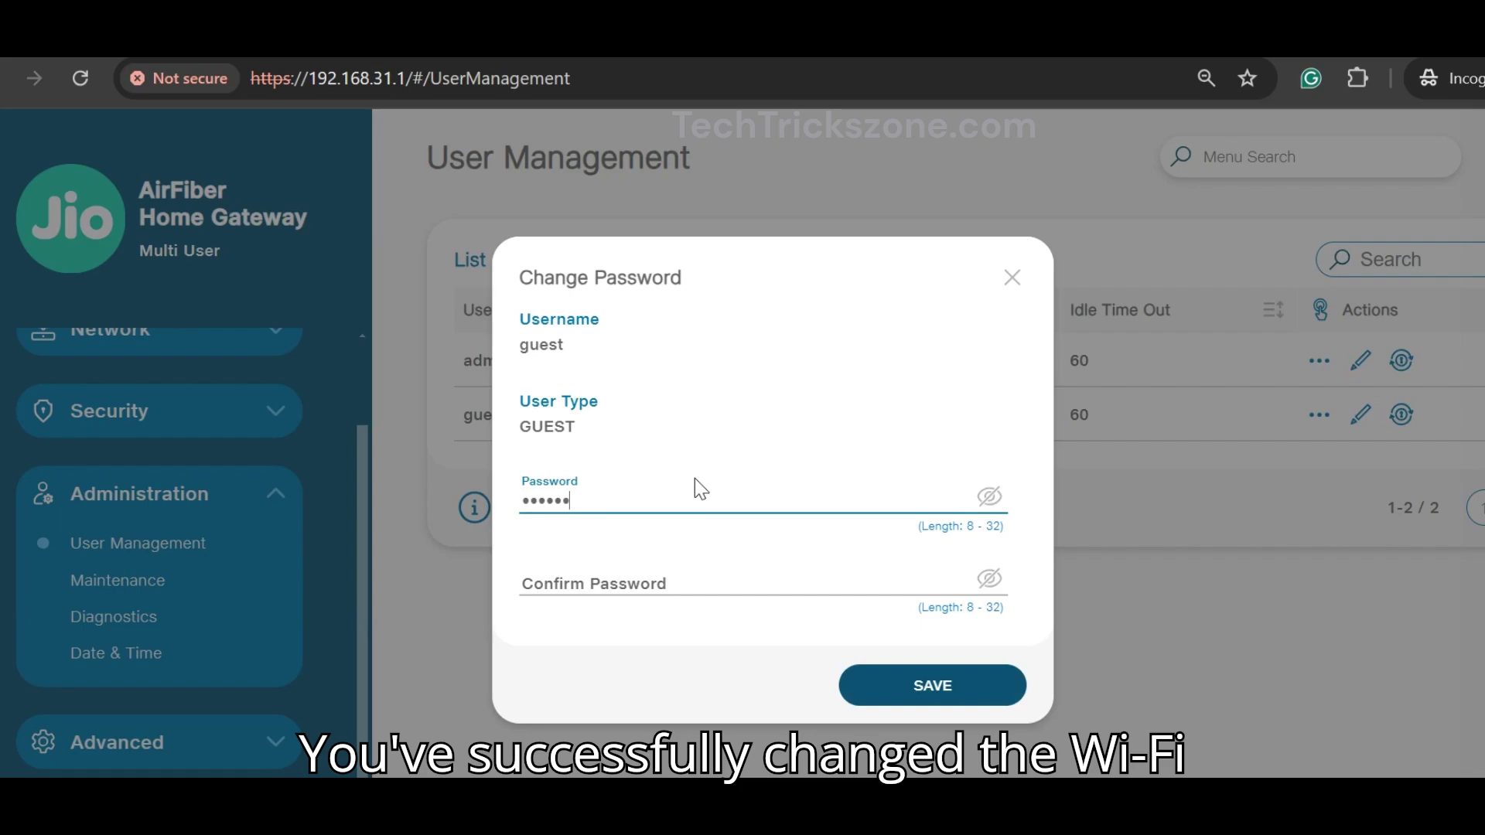
{"action": "type", "text": "•"}
{"action": "left_click", "coordinate": [696, 586]}
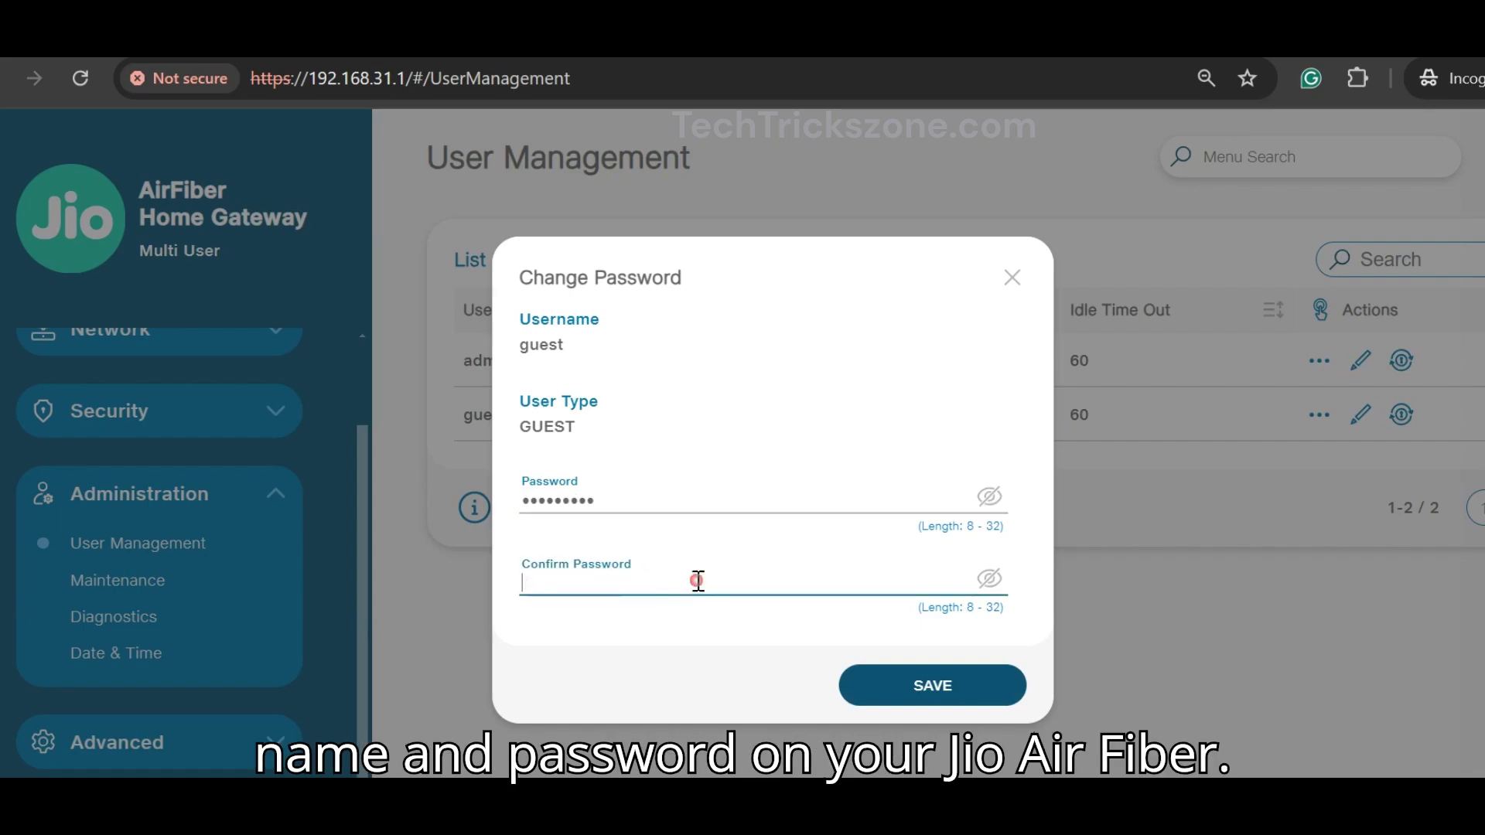
{"action": "type", "text": "•••••••"}
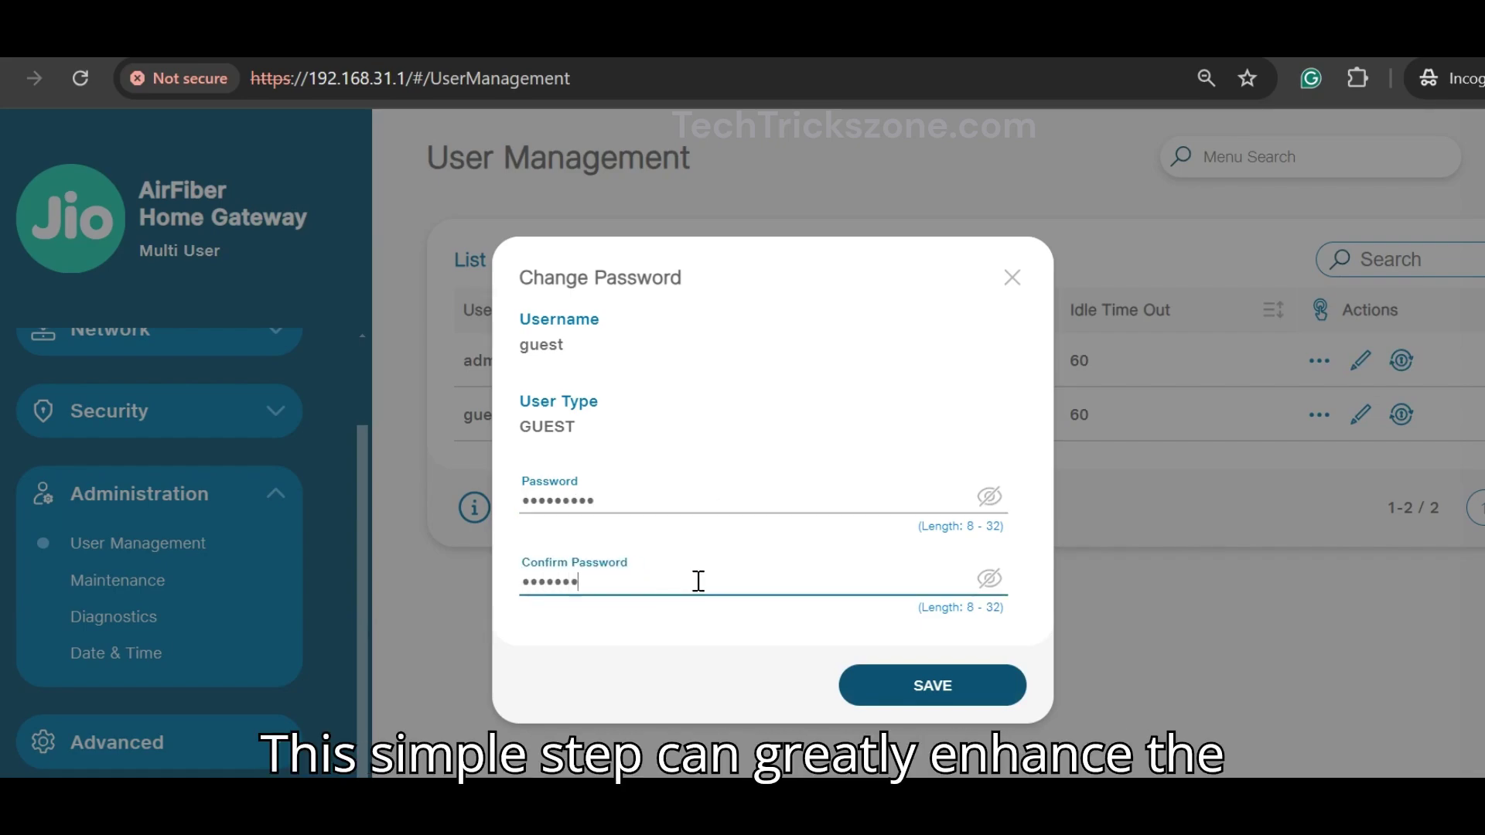
{"action": "left_click", "coordinate": [920, 685]}
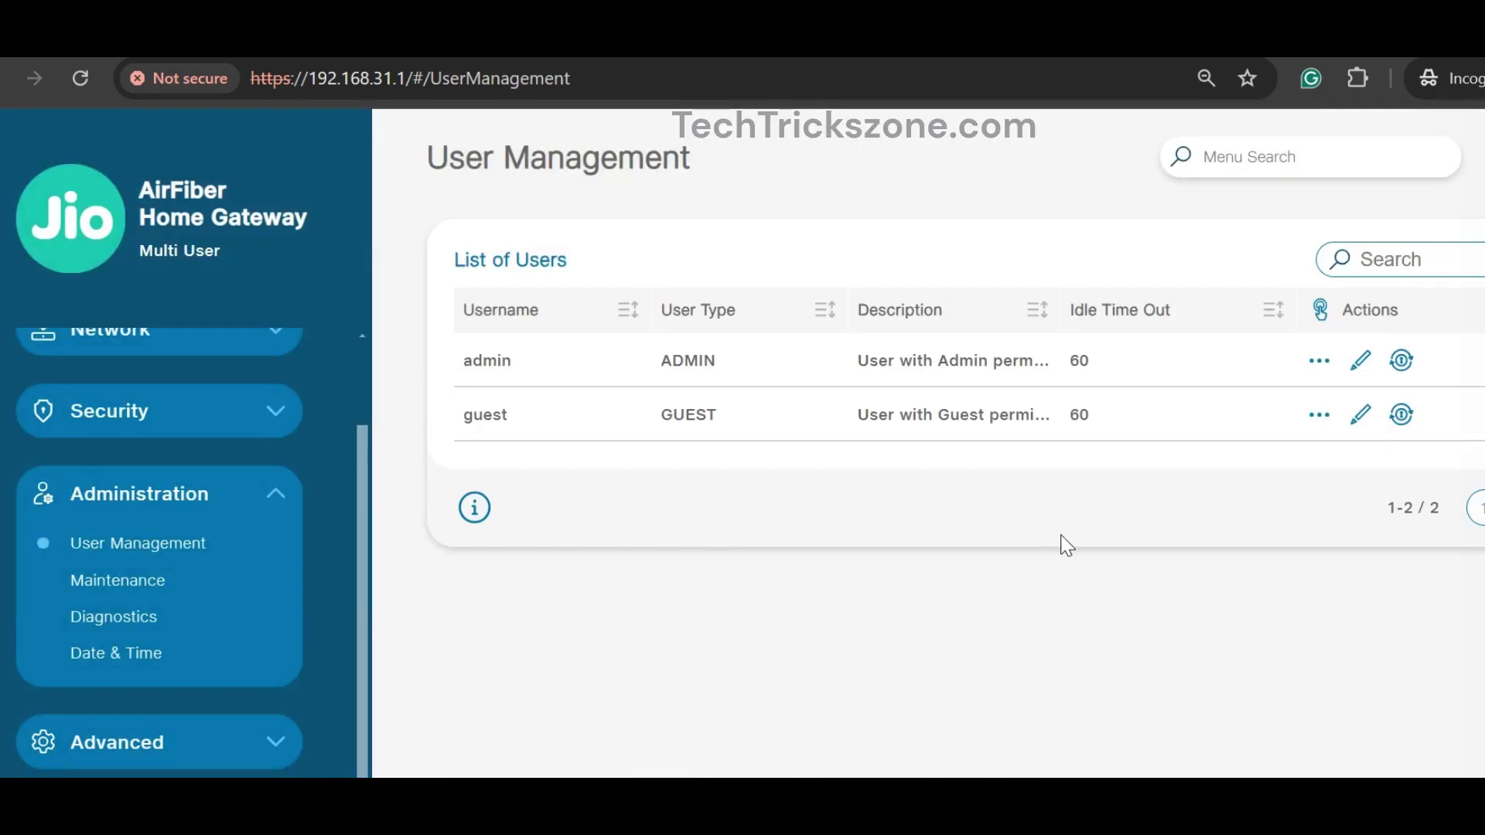
Step: Enter a new login password for the admin account
{"action": "left_click", "coordinate": [1402, 362]}
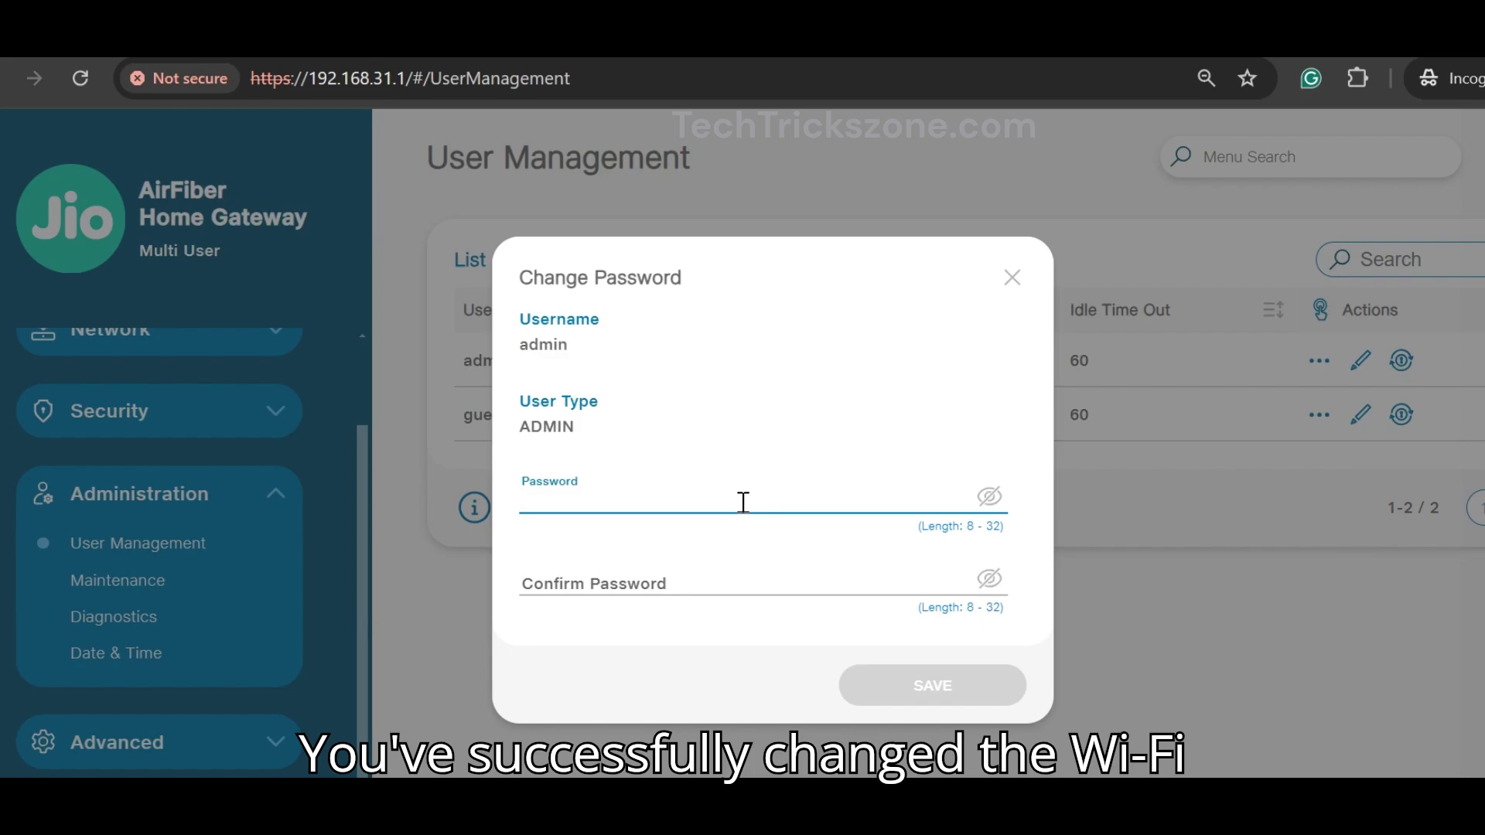
{"action": "type", "text": "aaa"}
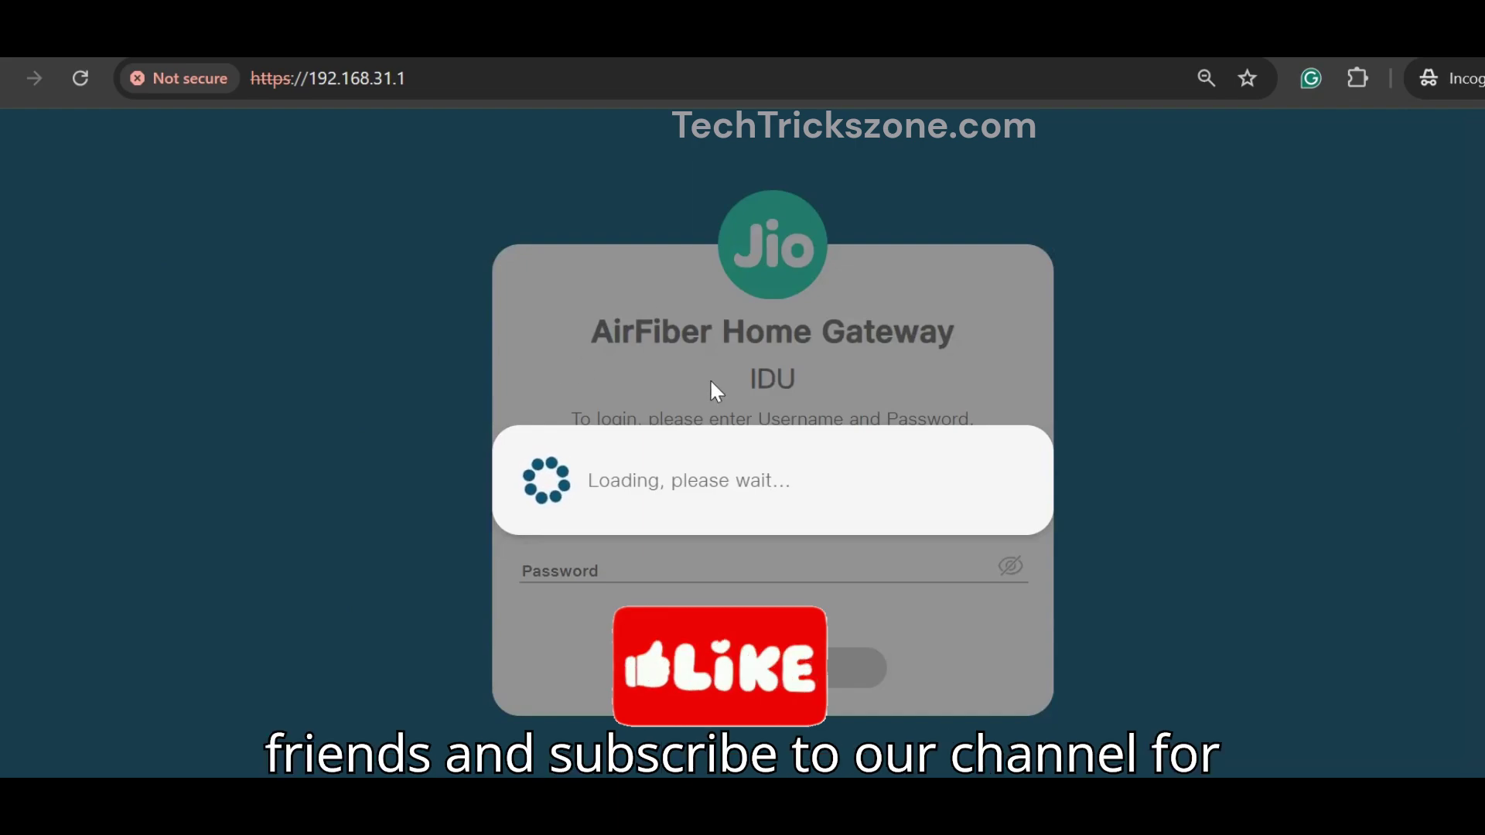
Step: Log in with username admin and the admin account's new password
{"action": "type", "text": "admin"}
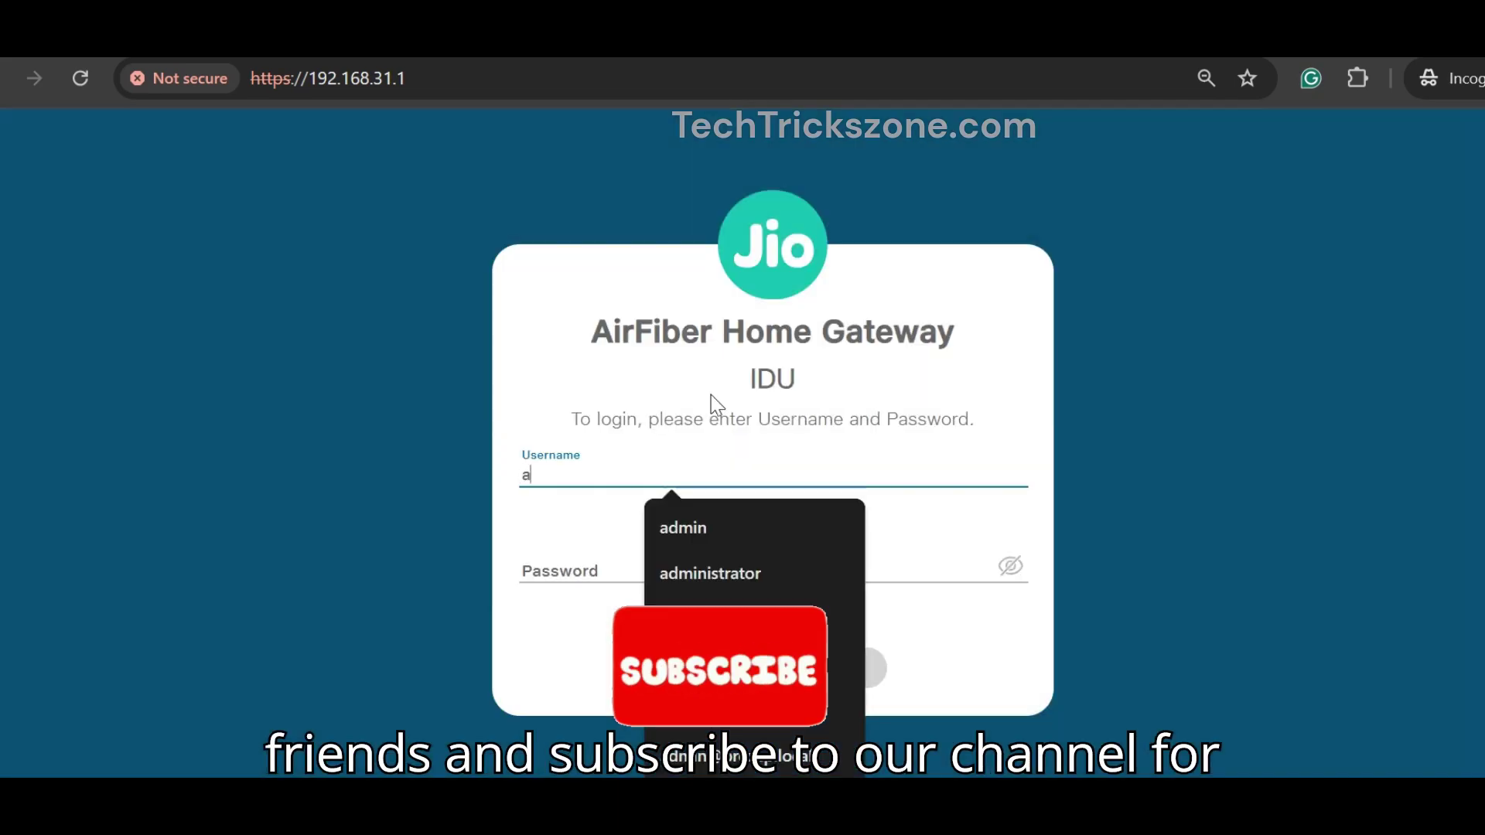
{"action": "key", "text": "Tab"}
{"action": "type", "text": "admin"}
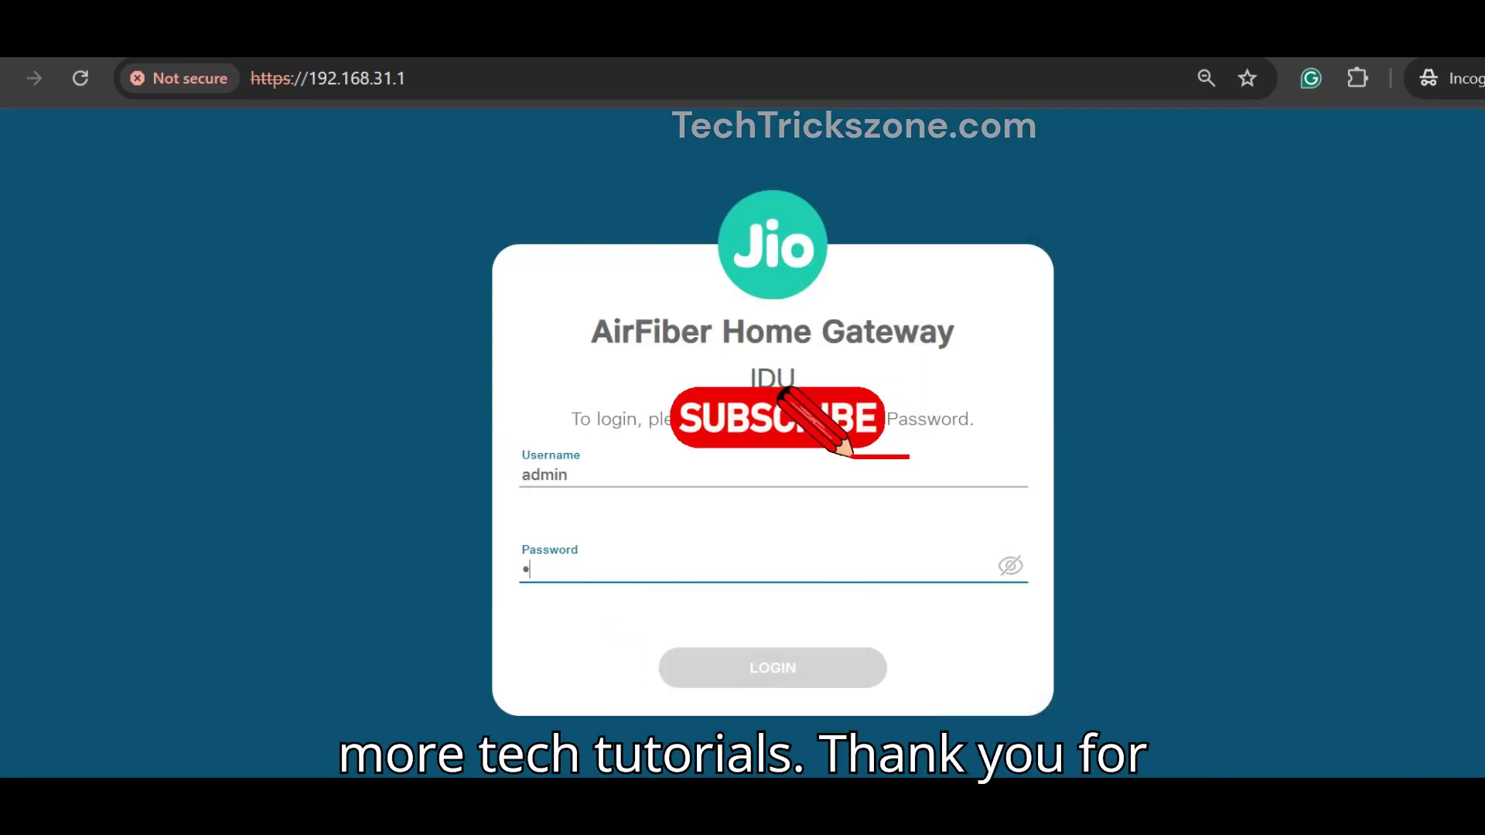
{"action": "type", "text": "1234"}
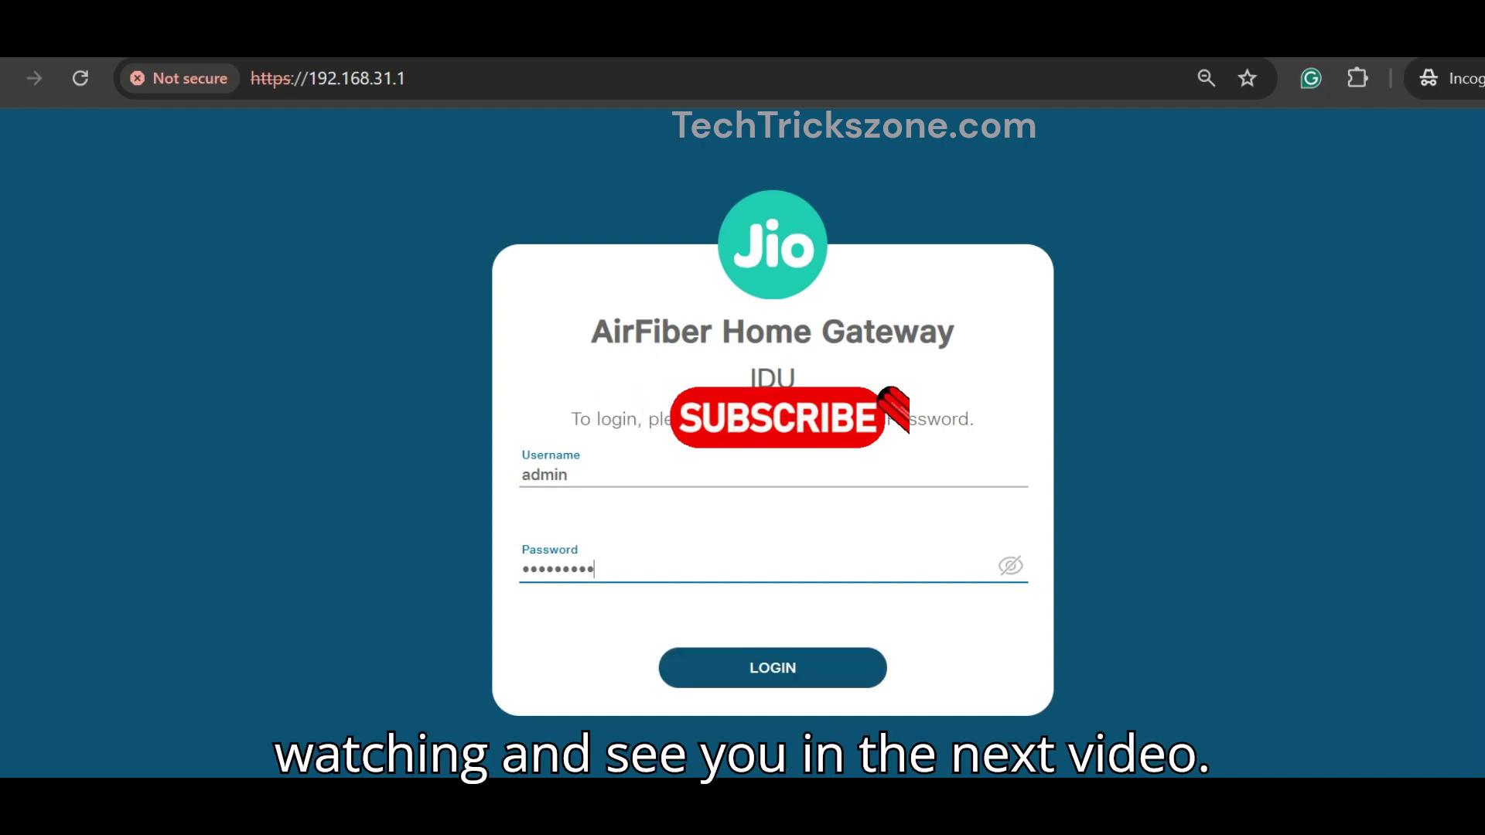